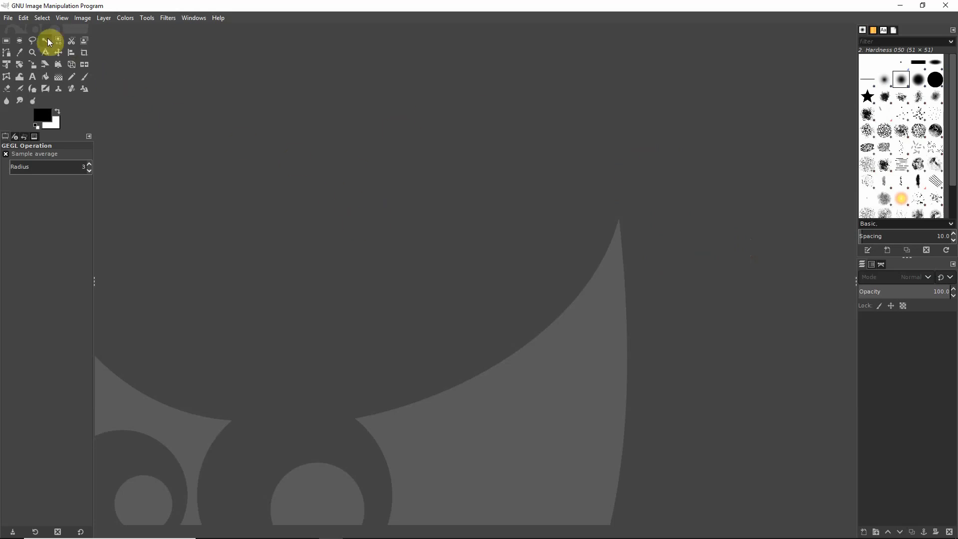
# - Create a new blank white image 800 px wide and 600 px high
pyautogui.click(8, 18)
pyautogui.click(17, 29)
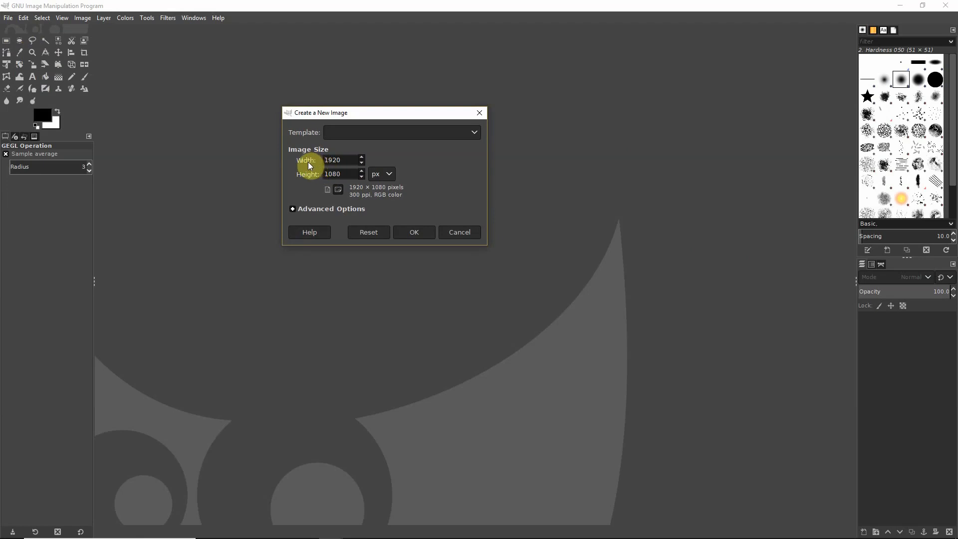
pyautogui.doubleClick(337, 160)
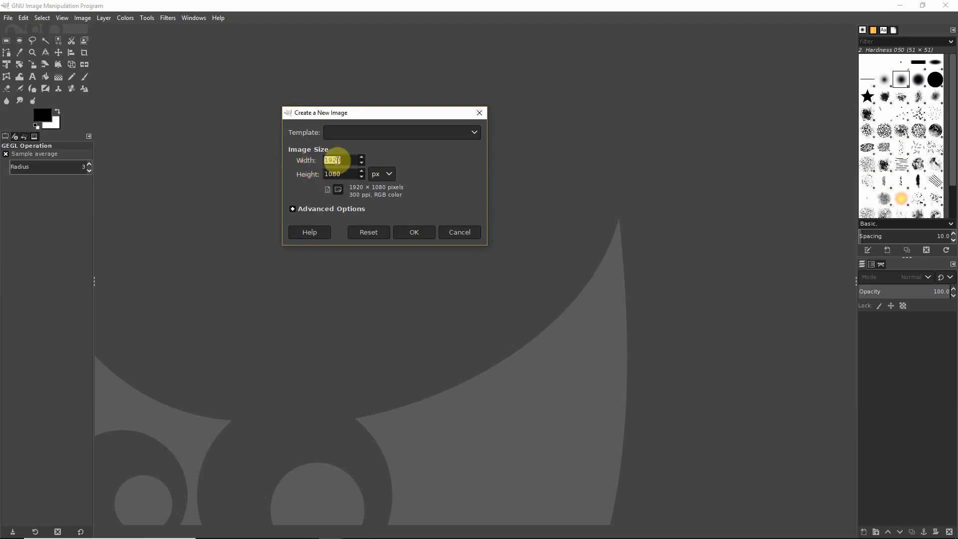
pyautogui.write('800')
pyautogui.doubleClick(343, 174)
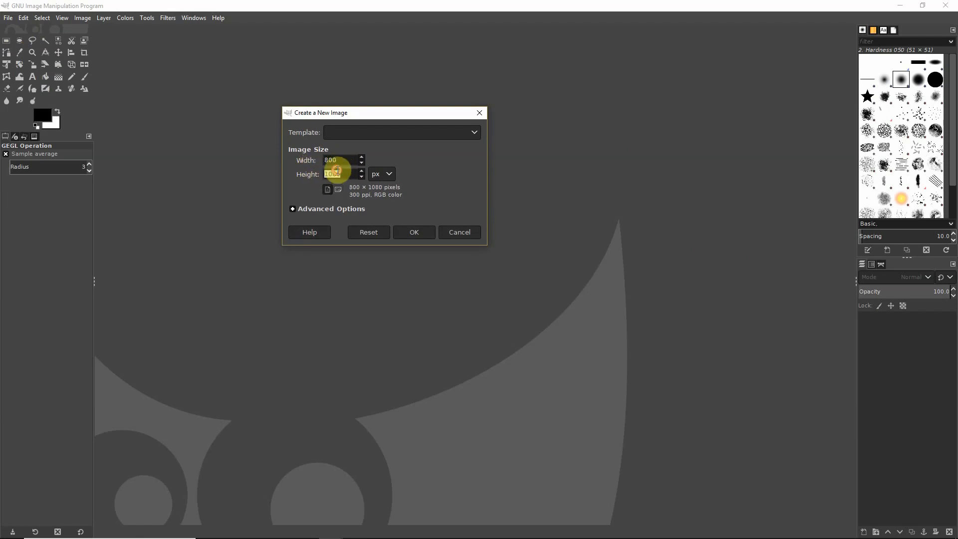
pyautogui.write('60')
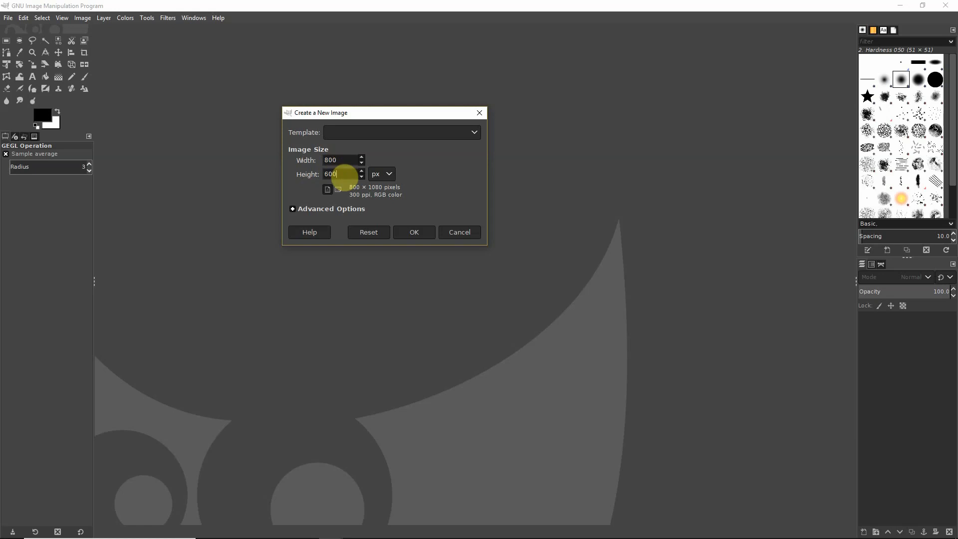
pyautogui.click(382, 178)
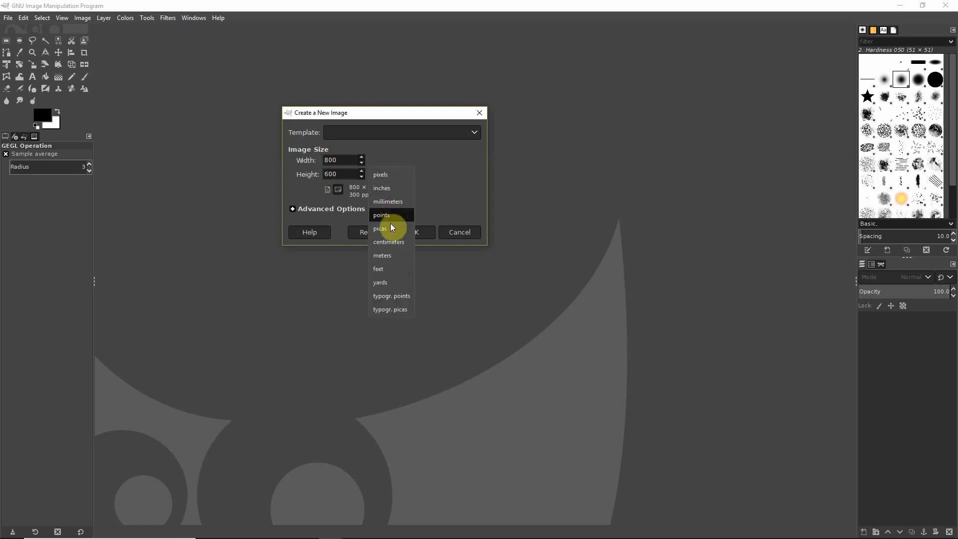
pyautogui.click(390, 175)
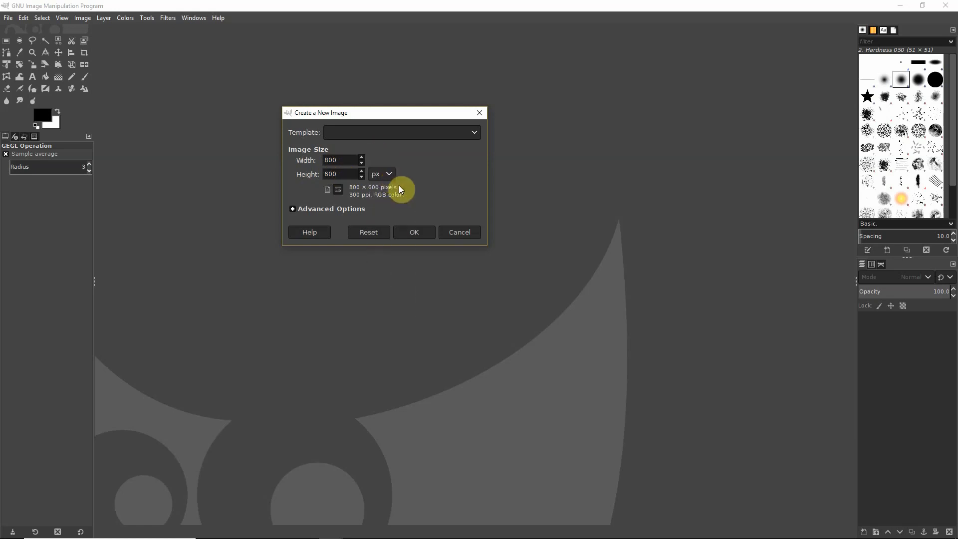
pyautogui.click(415, 232)
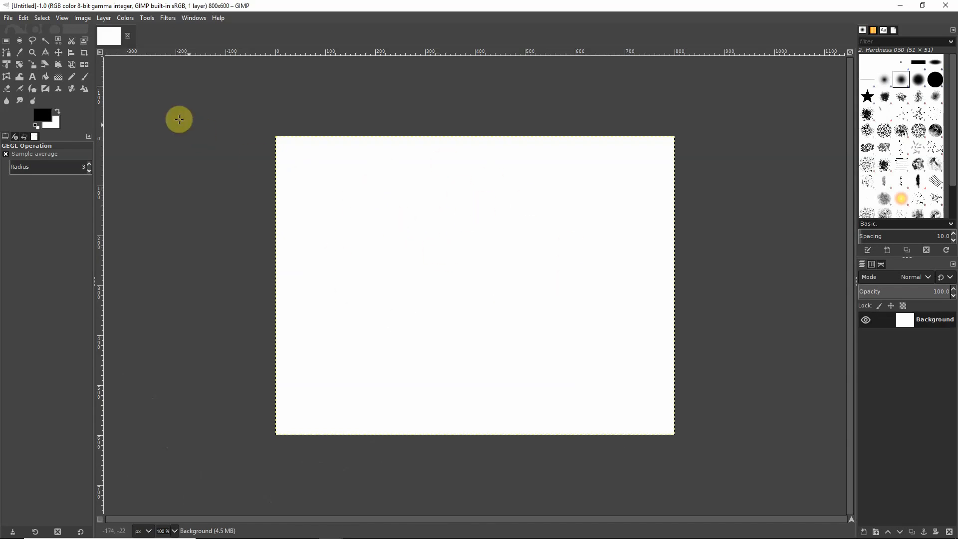
# - Open Amber.jpg and convert it to the RGB working space
pyautogui.click(8, 19)
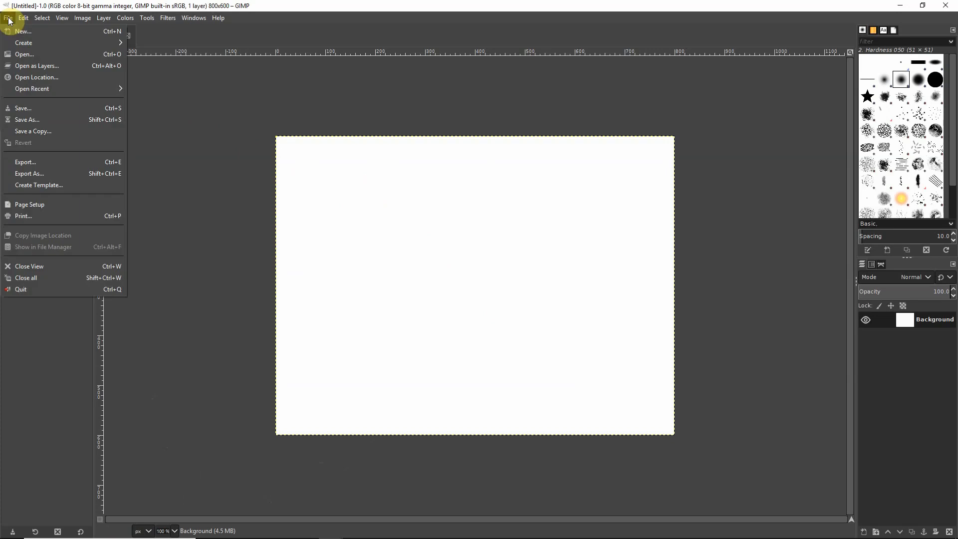
pyautogui.click(21, 54)
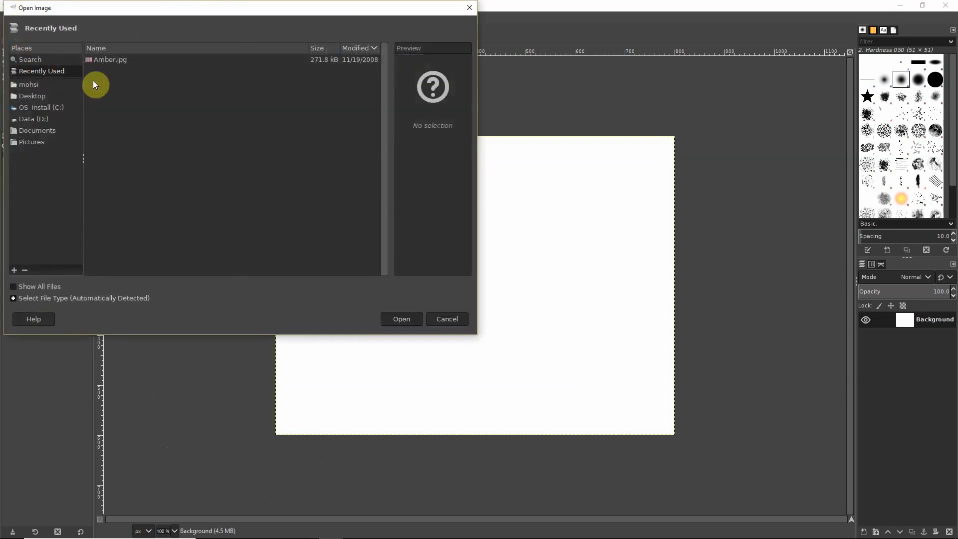
pyautogui.click(114, 60)
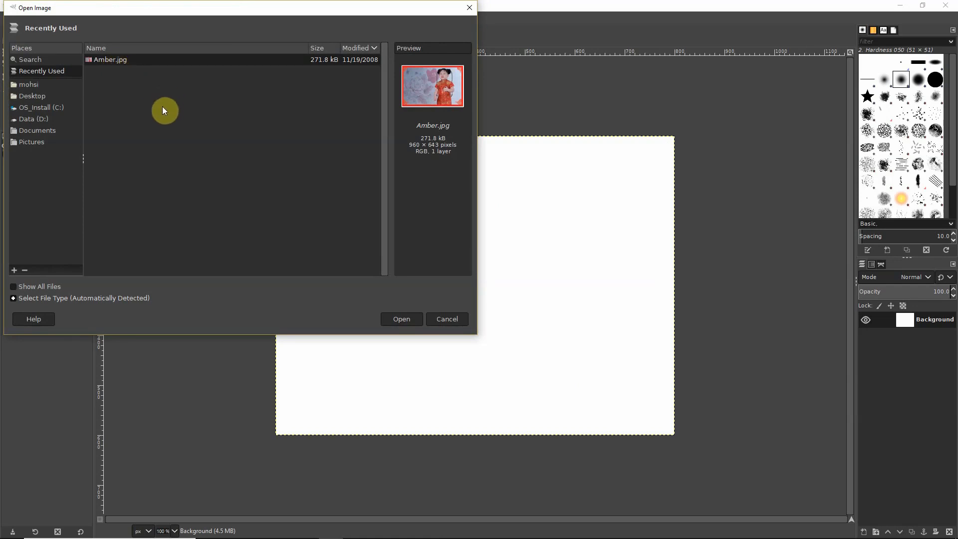
pyautogui.click(410, 321)
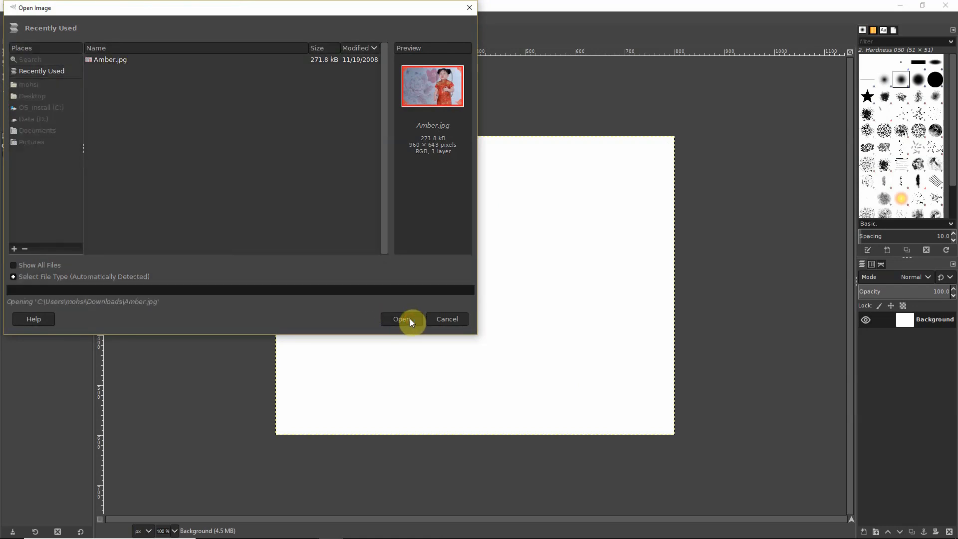
pyautogui.click(228, 238)
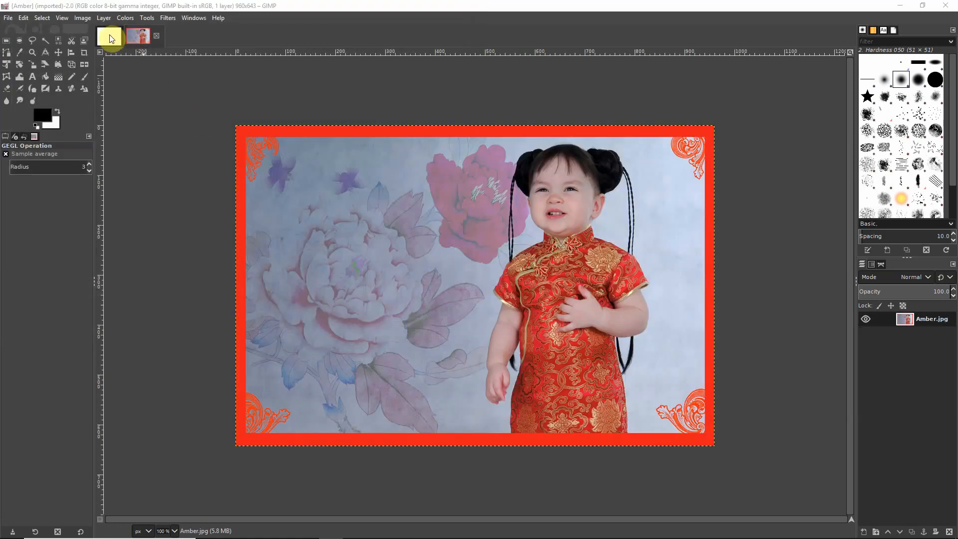
# - On the Amber photo, frame the girl's face and shoulders with the Crop tool
pyautogui.click(118, 36)
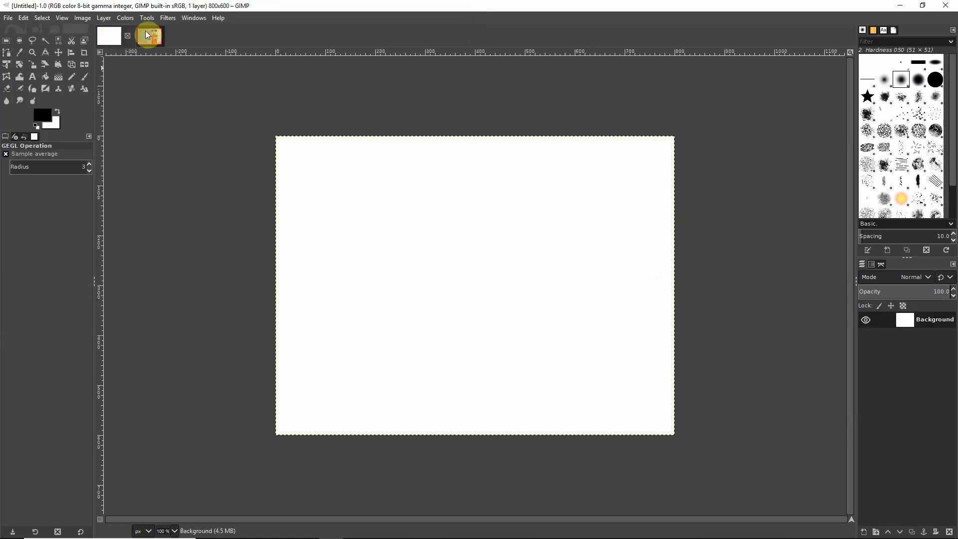
pyautogui.click(148, 34)
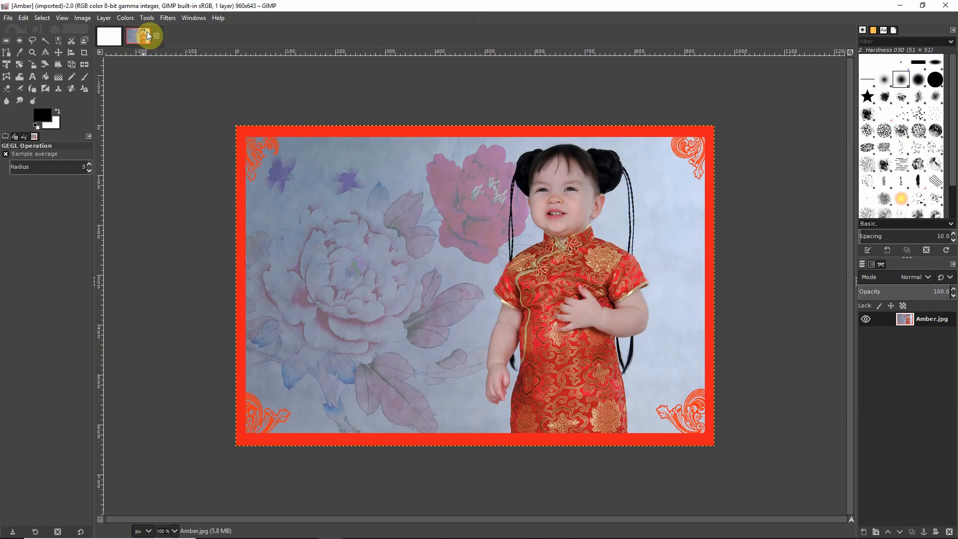
pyautogui.click(84, 53)
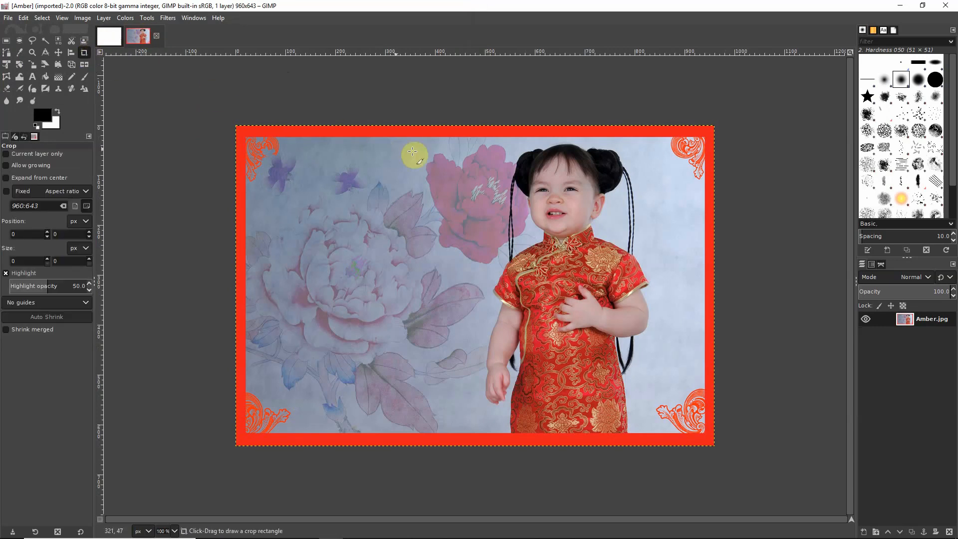
pyautogui.moveTo(507, 142); pyautogui.dragTo(639, 268)
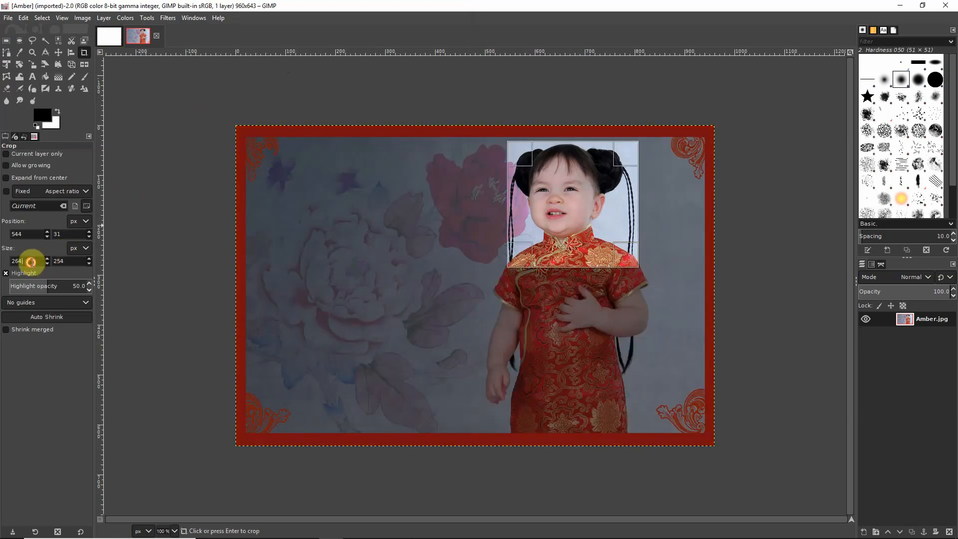
# - Set the crop size to 266 × 300 and crop the photo to it
pyautogui.doubleClick(32, 262)
pyautogui.write('2')
pyautogui.doubleClick(64, 261)
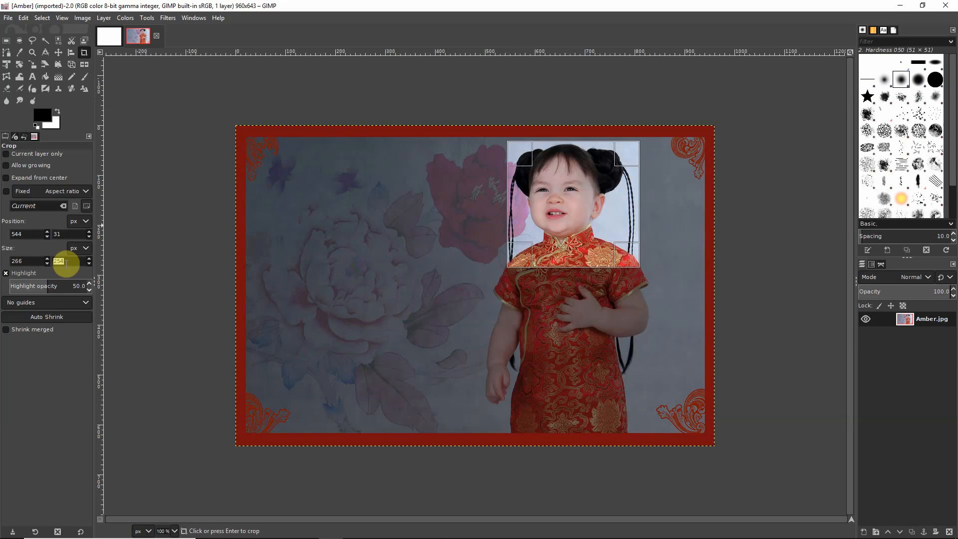
pyautogui.write('300')
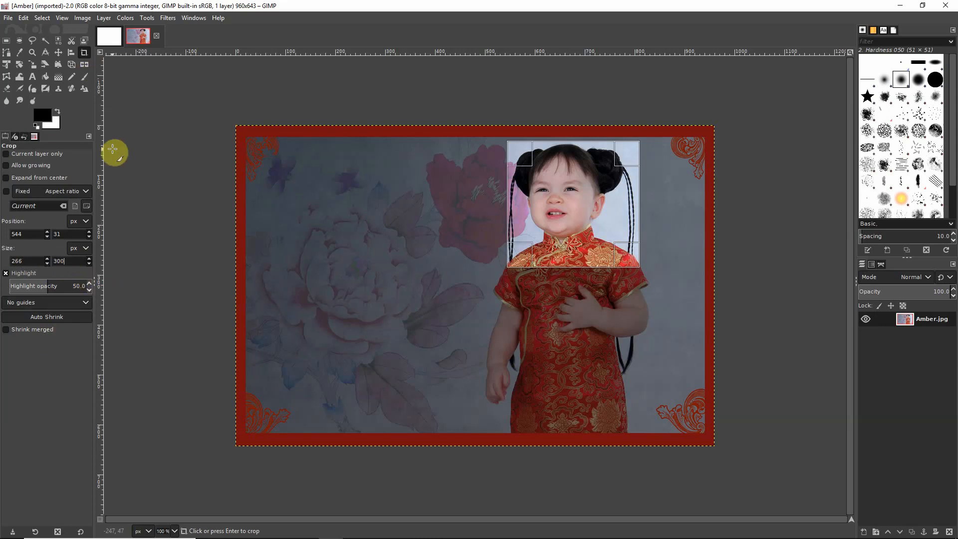
pyautogui.press('Return')
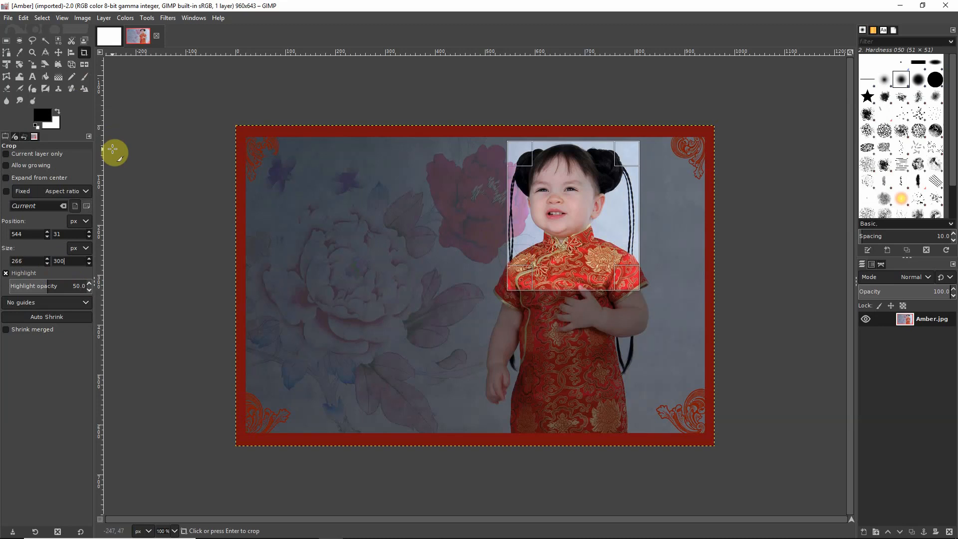
pyautogui.click(589, 193)
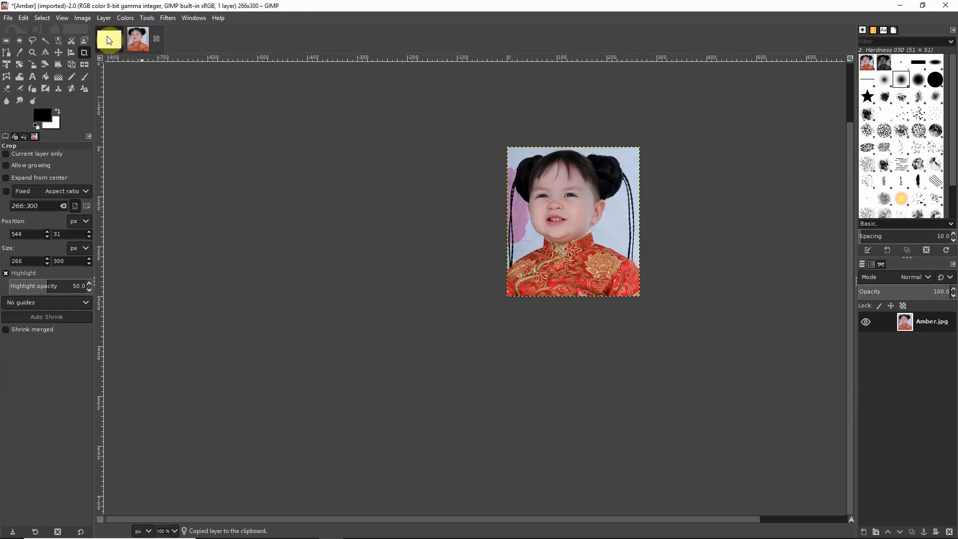
# - Paste the copied portrait into the 800 × 600 canvas and move it to the top-left corner
pyautogui.click(108, 39)
pyautogui.hotkey('ctrl', 'v')
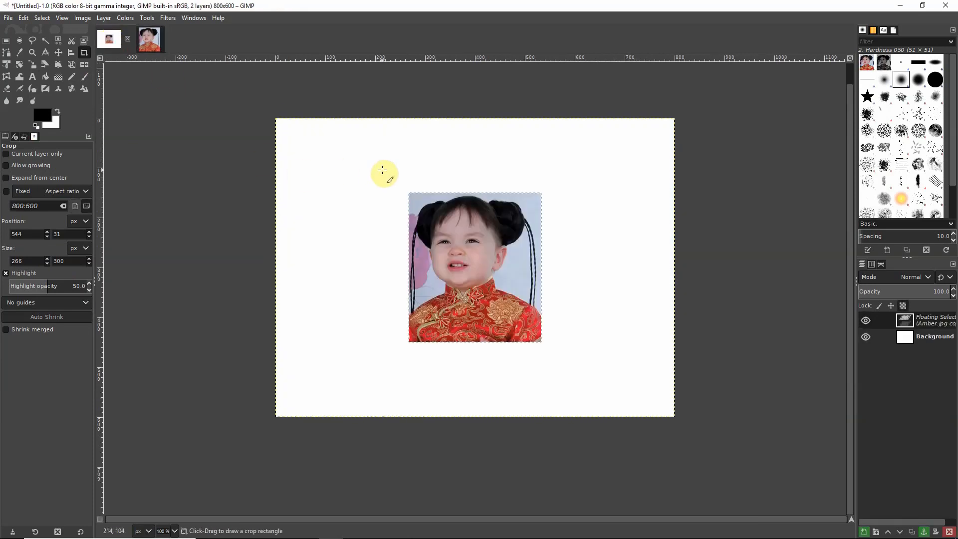
pyautogui.click(58, 53)
pyautogui.moveTo(461, 258); pyautogui.dragTo(327, 184)
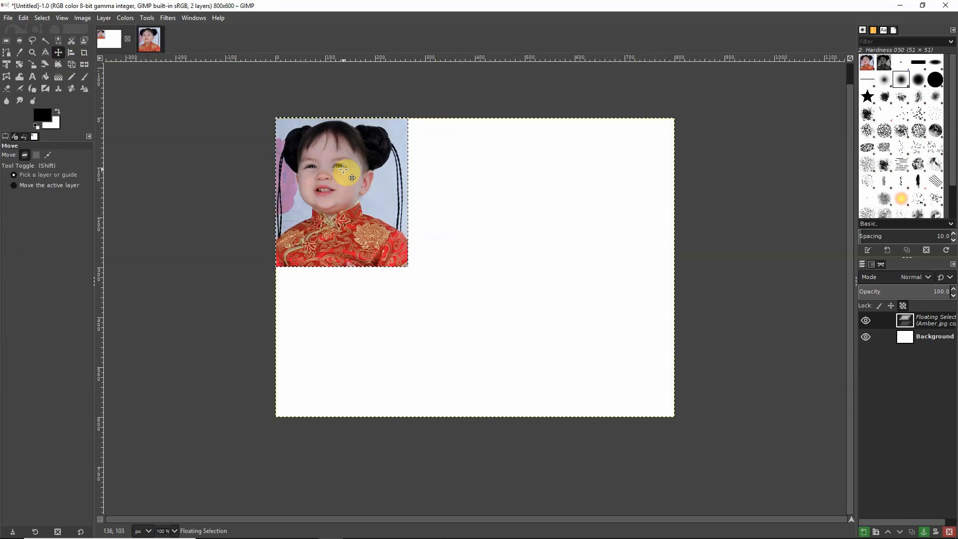
# - Make the pasted portrait a normal layer named Amber
pyautogui.rightClick(343, 169)
pyautogui.moveTo(388, 242)
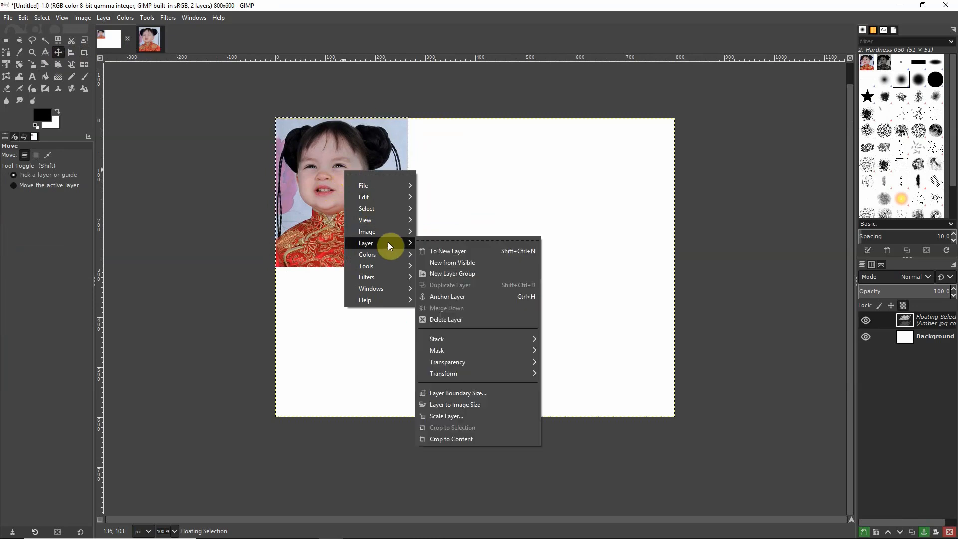
pyautogui.click(448, 251)
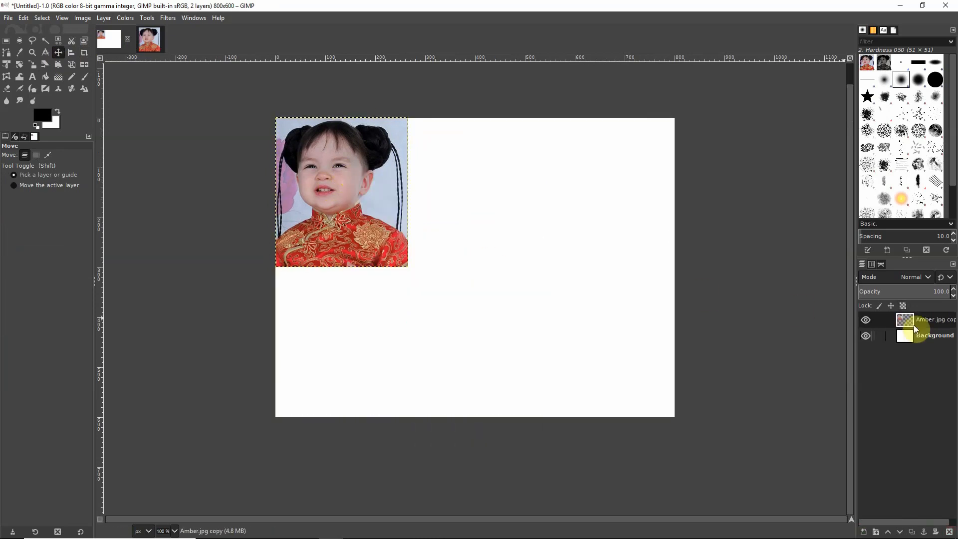
pyautogui.doubleClick(938, 319)
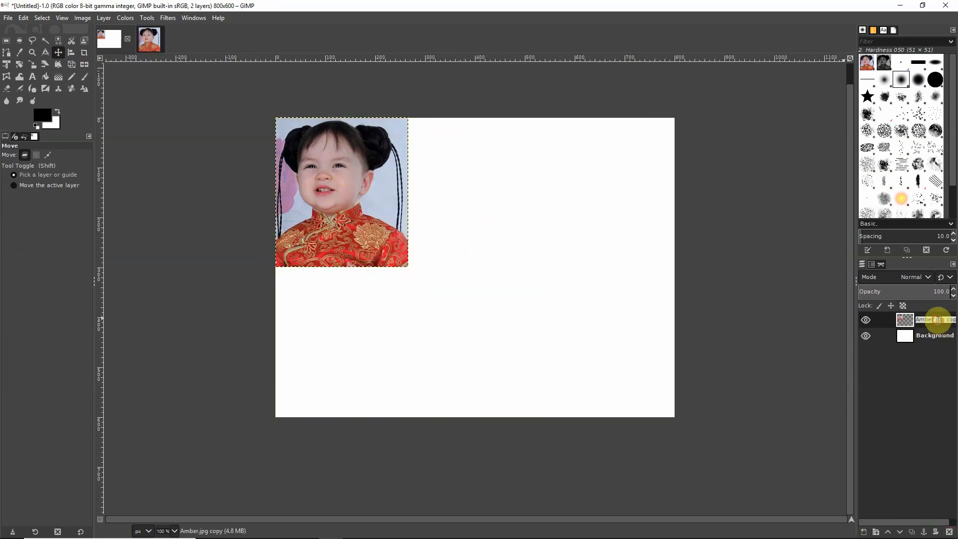
pyautogui.write('Amb')
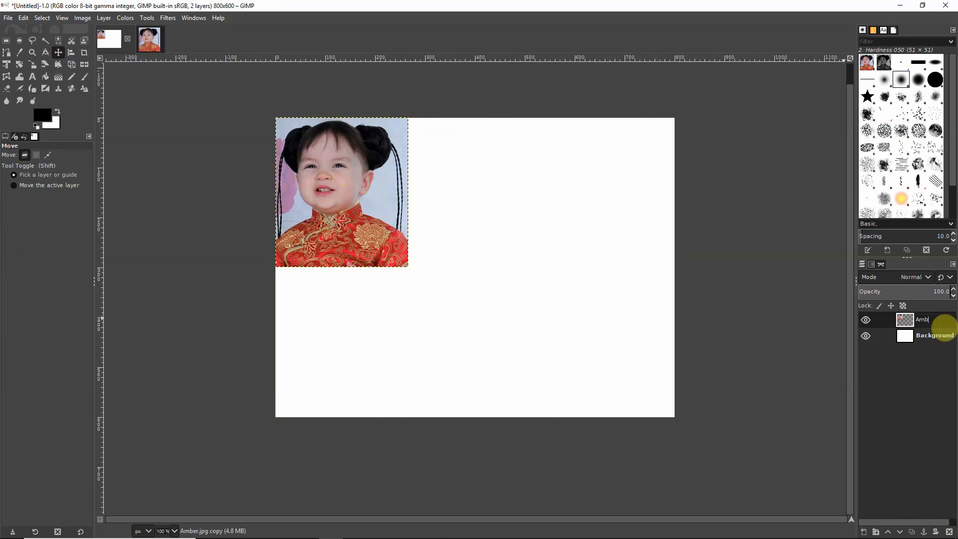
pyautogui.write('er')
pyautogui.press('Return')
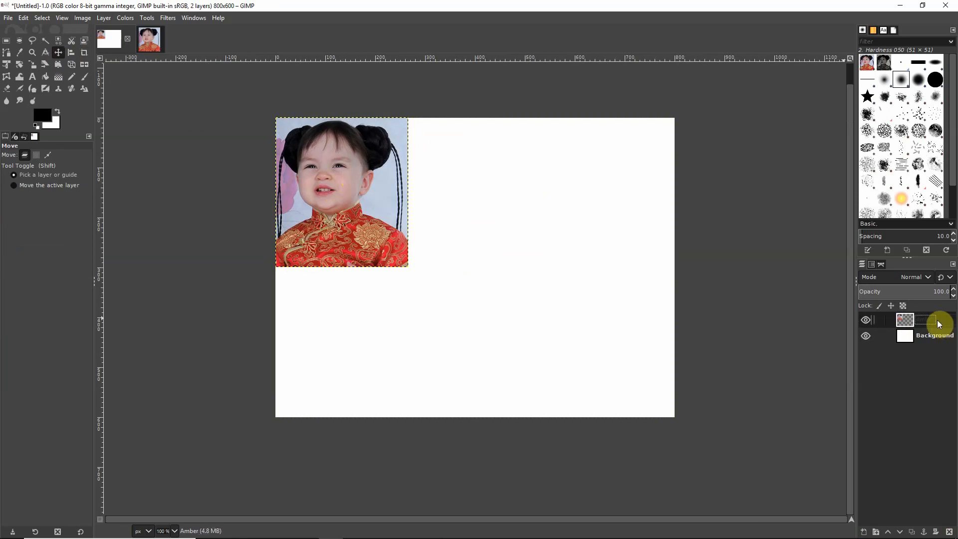
# - Duplicate the Amber layer, place it beside the first, and name it Amber 2
pyautogui.rightClick(376, 191)
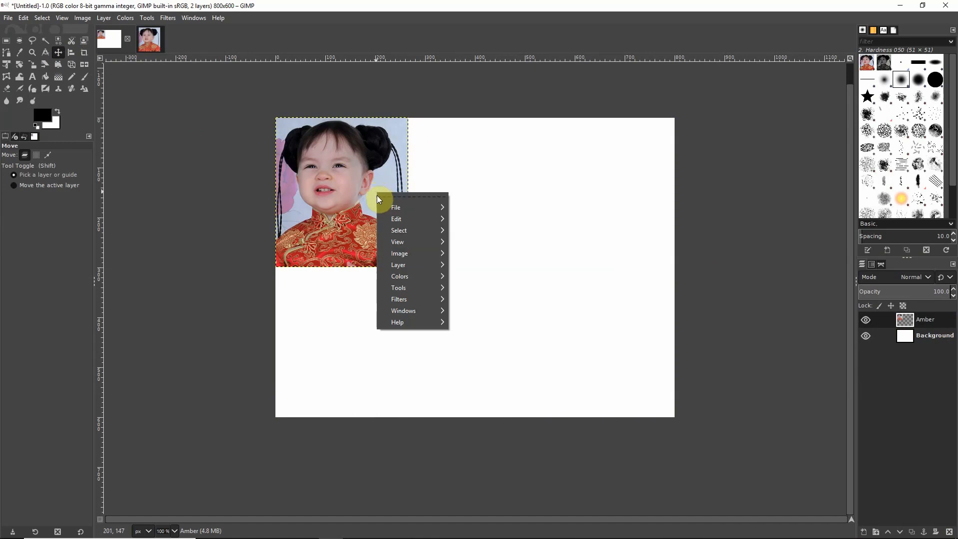
pyautogui.moveTo(418, 265)
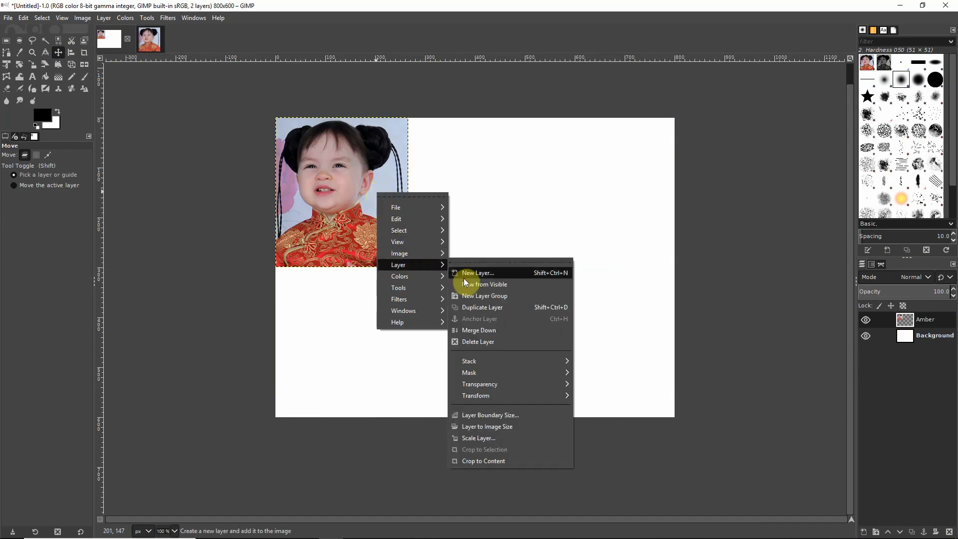
pyautogui.click(500, 308)
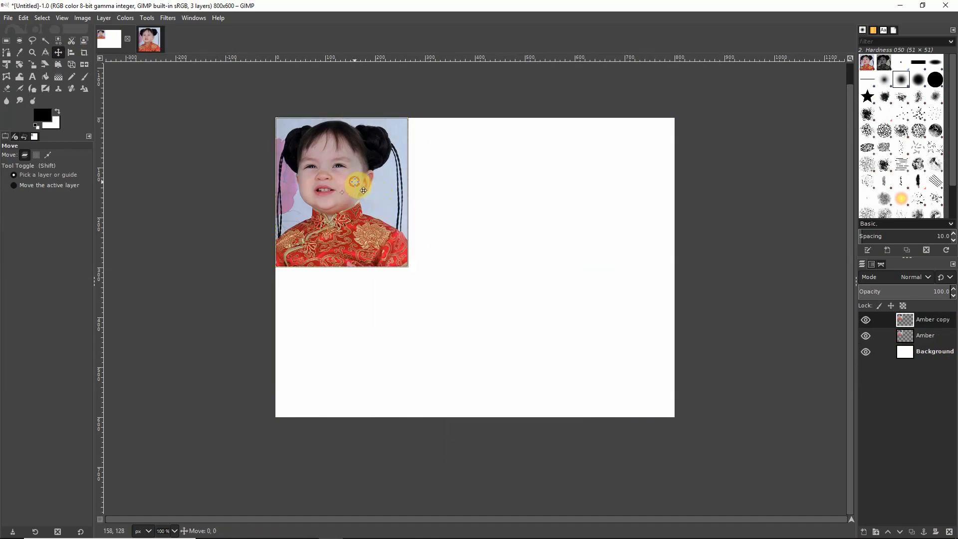
pyautogui.moveTo(359, 182); pyautogui.dragTo(486, 181)
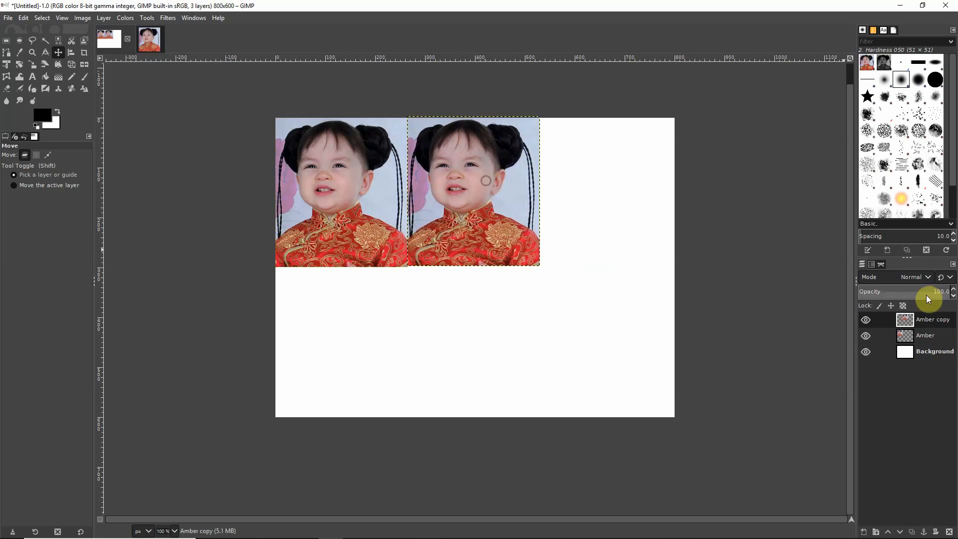
pyautogui.doubleClick(932, 320)
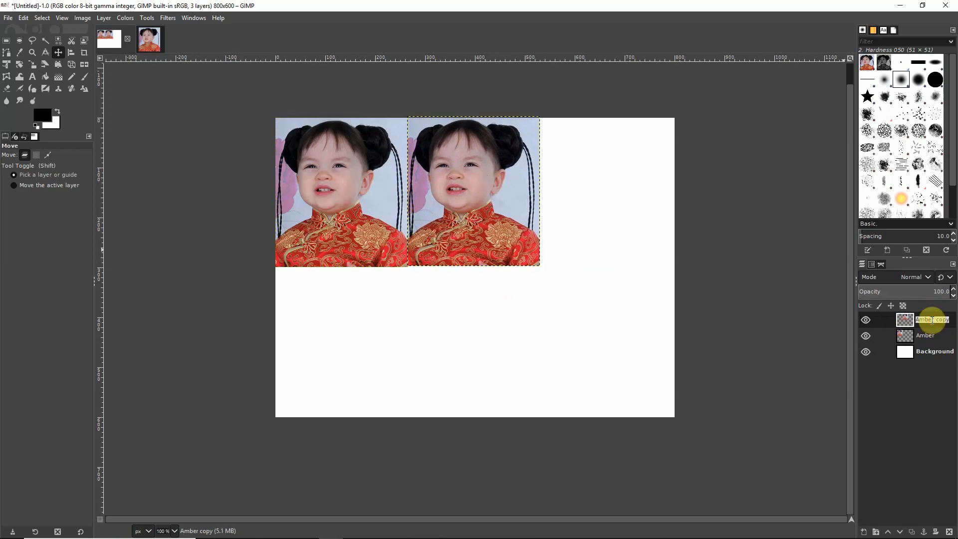
pyautogui.write('Amber 2')
pyautogui.press('Return')
# - Duplicate Amber 2 into the top-right third as Amber 3, then nudge Amber 2 to align
pyautogui.rightClick(518, 179)
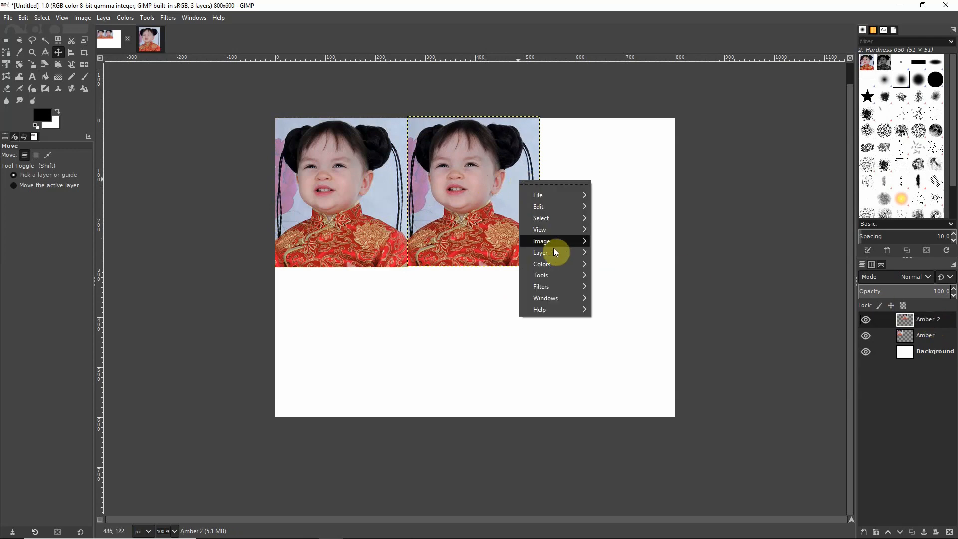
pyautogui.moveTo(559, 254)
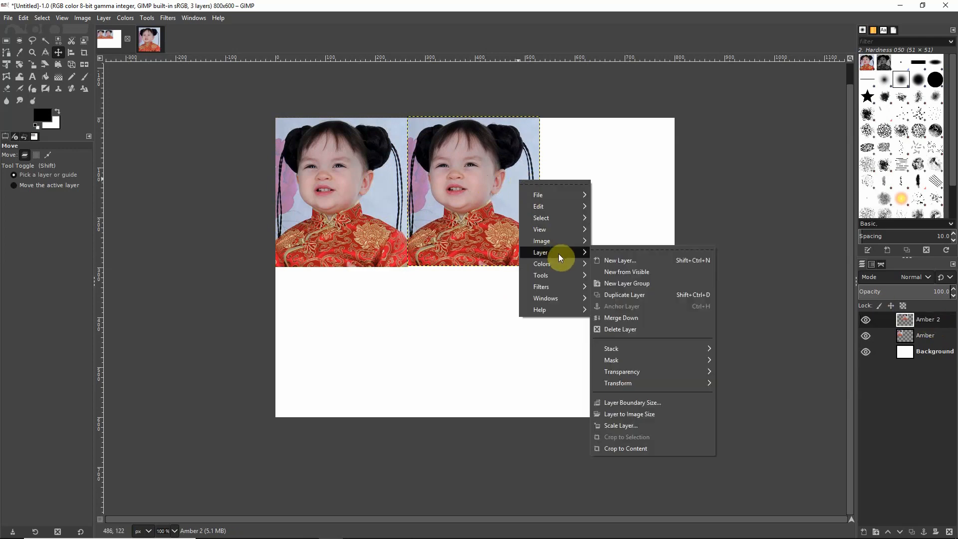
pyautogui.click(648, 292)
pyautogui.moveTo(490, 187); pyautogui.dragTo(624, 189)
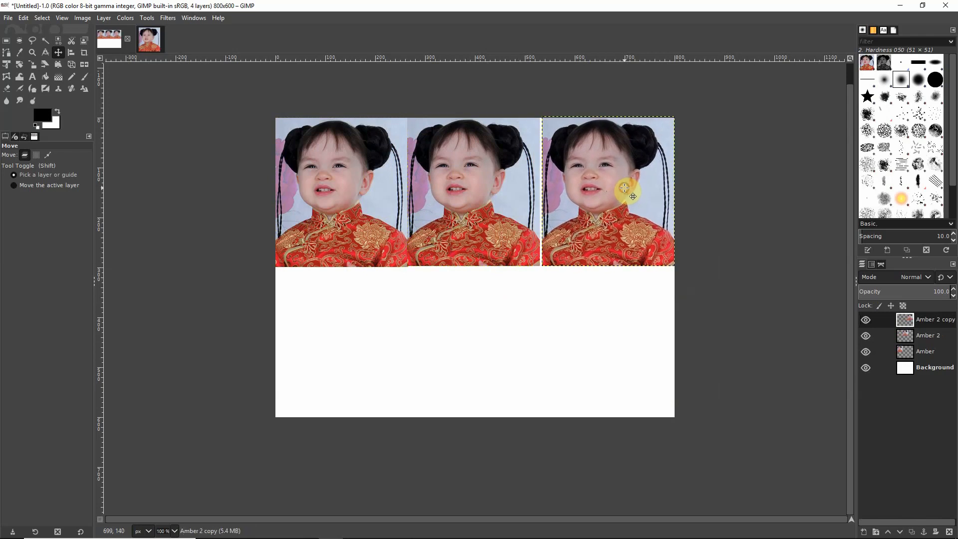
pyautogui.doubleClick(933, 319)
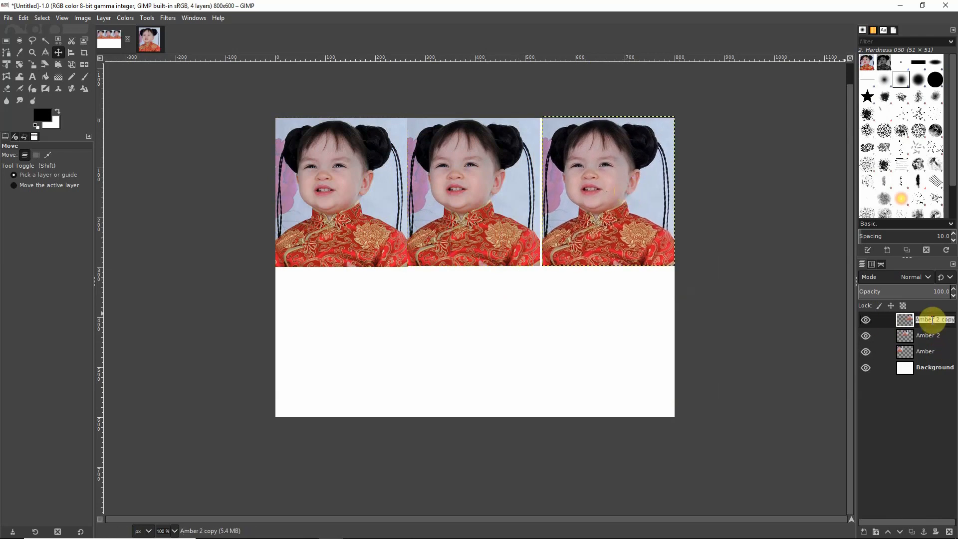
pyautogui.write('Amber ')
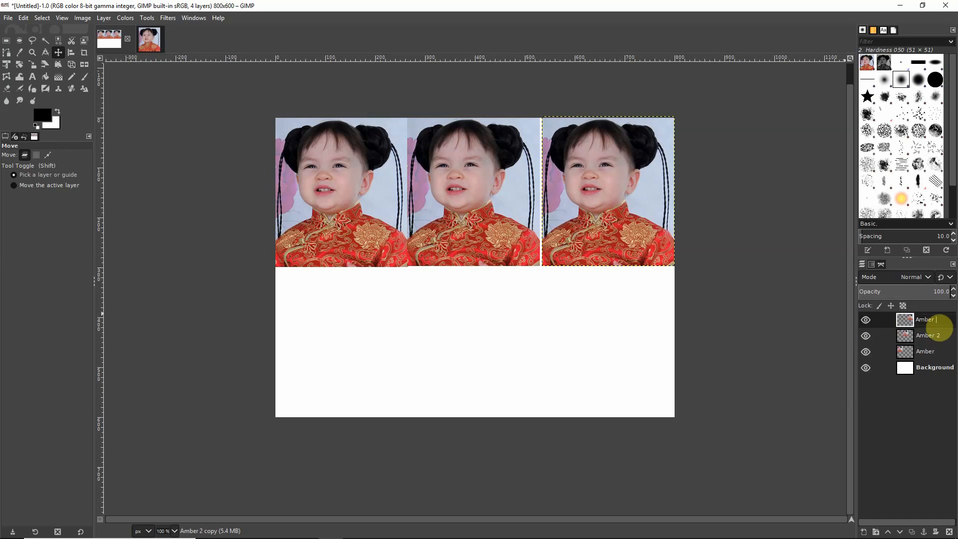
pyautogui.write('3')
pyautogui.press('Return')
pyautogui.click(459, 186)
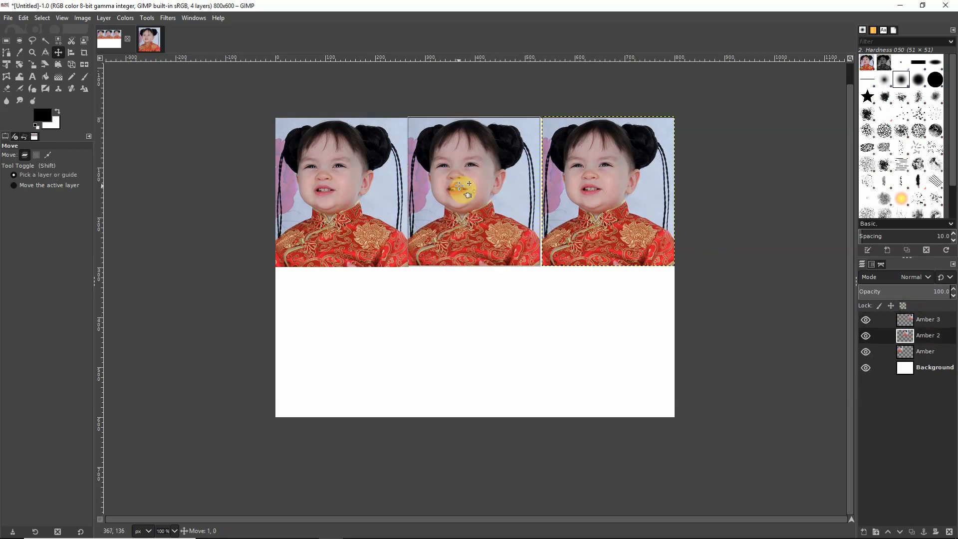
pyautogui.moveTo(459, 186); pyautogui.dragTo(460, 187)
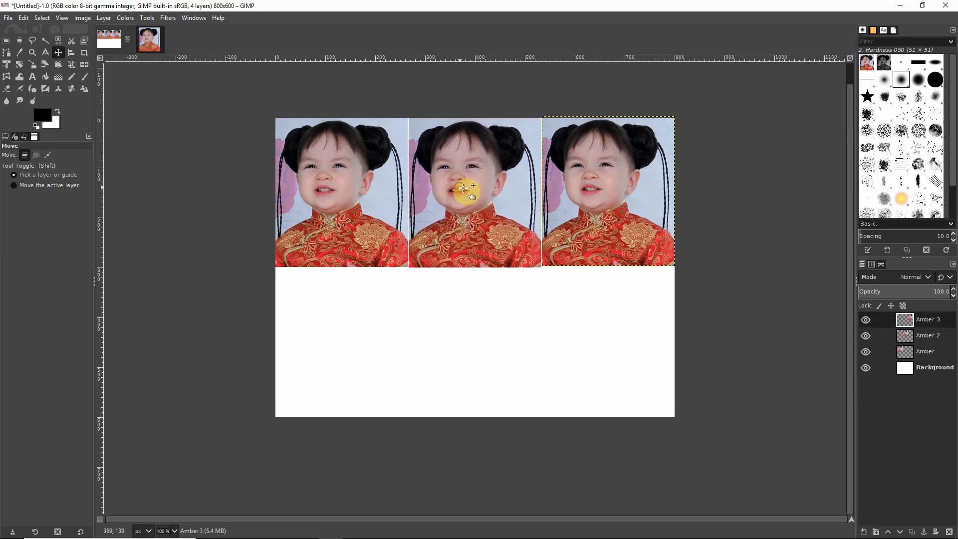
# - Duplicate Amber 3, move the copy to the bottom-left cell, and rename it Amber 4
pyautogui.rightClick(616, 229)
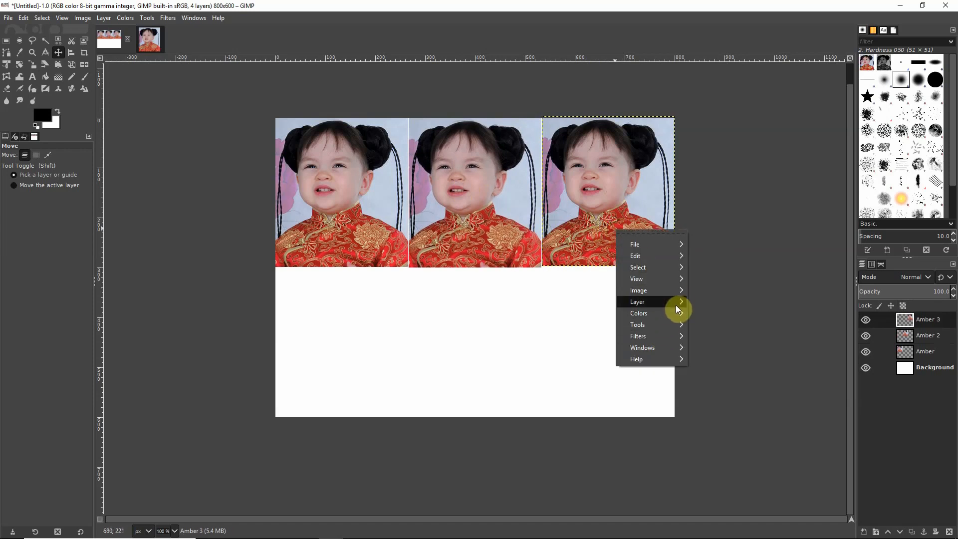
pyautogui.moveTo(675, 302)
pyautogui.click(735, 345)
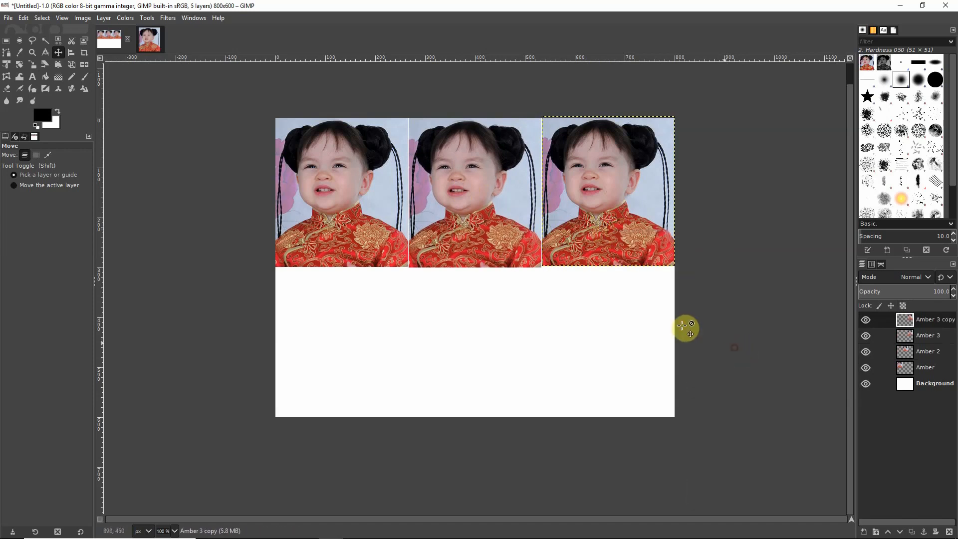
pyautogui.moveTo(584, 223); pyautogui.dragTo(333, 368)
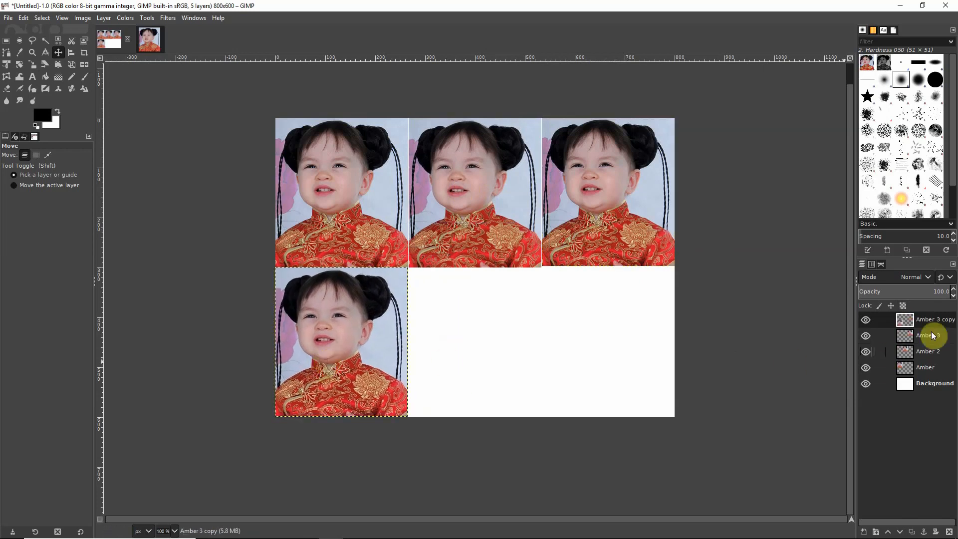
pyautogui.doubleClick(943, 321)
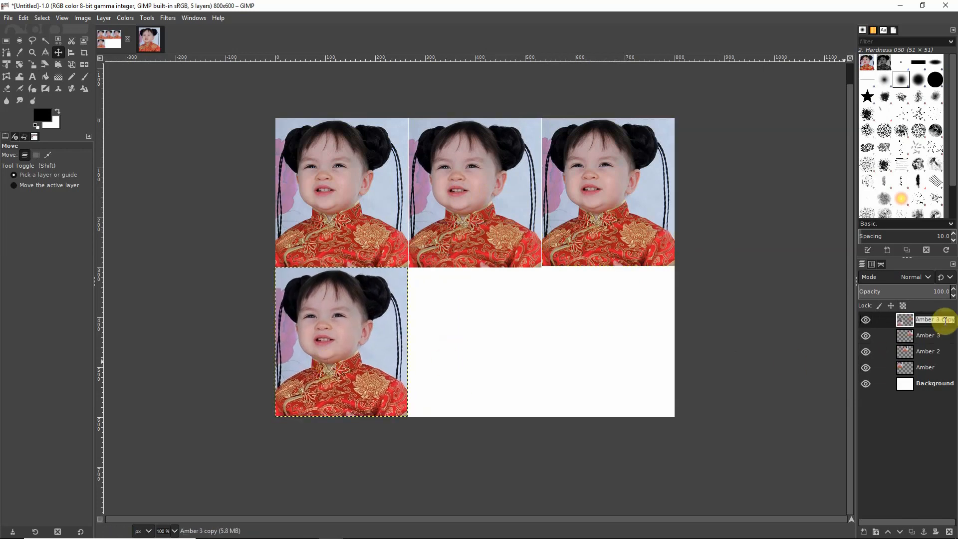
pyautogui.write('Am')
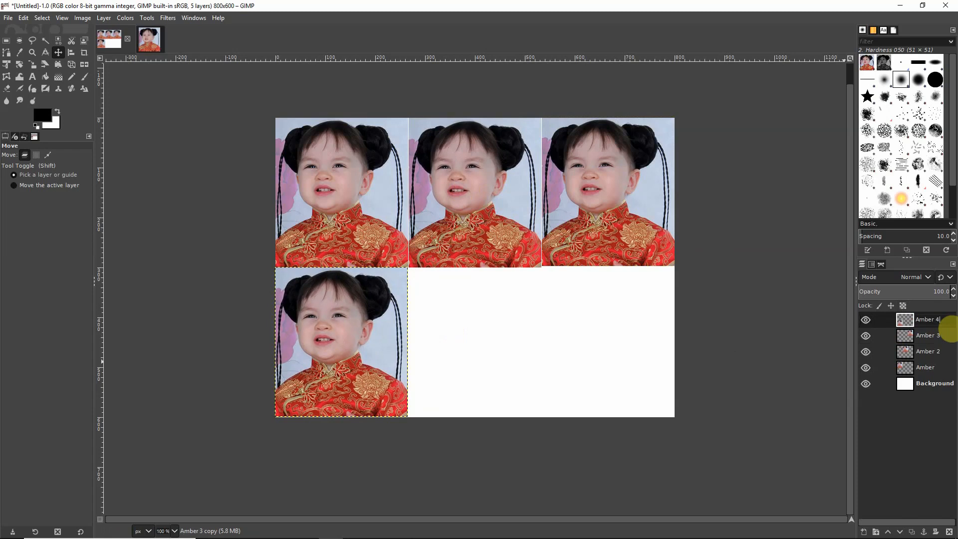
pyautogui.tripleClick(927, 320)
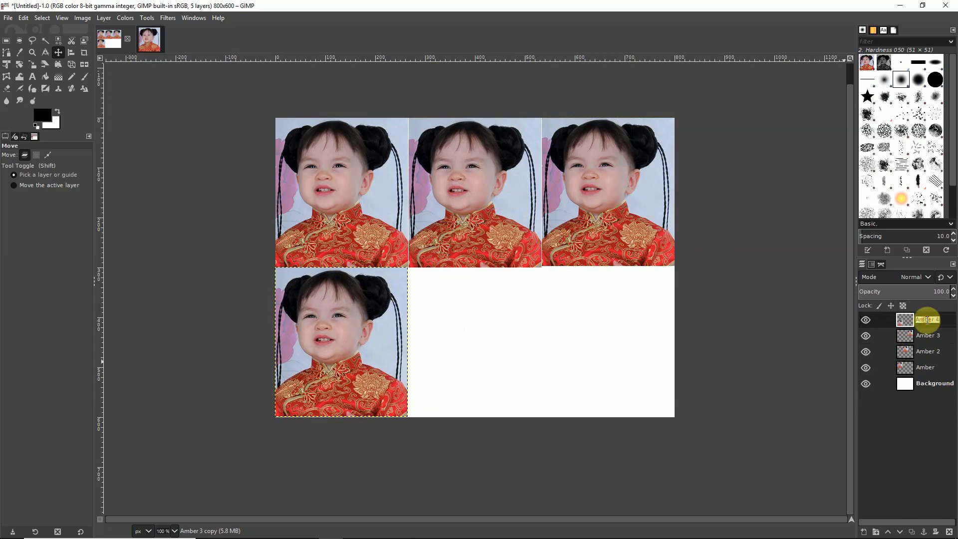
pyautogui.press('Return')
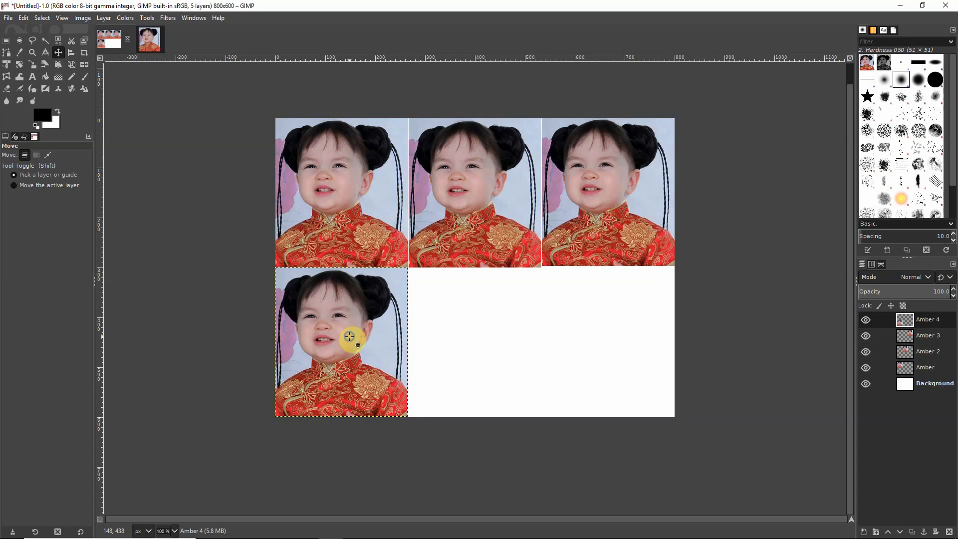
pyautogui.rightClick(351, 338)
# - Duplicate Amber 4 into the bottom-middle cell as layer Amber 5
pyautogui.moveTo(406, 410)
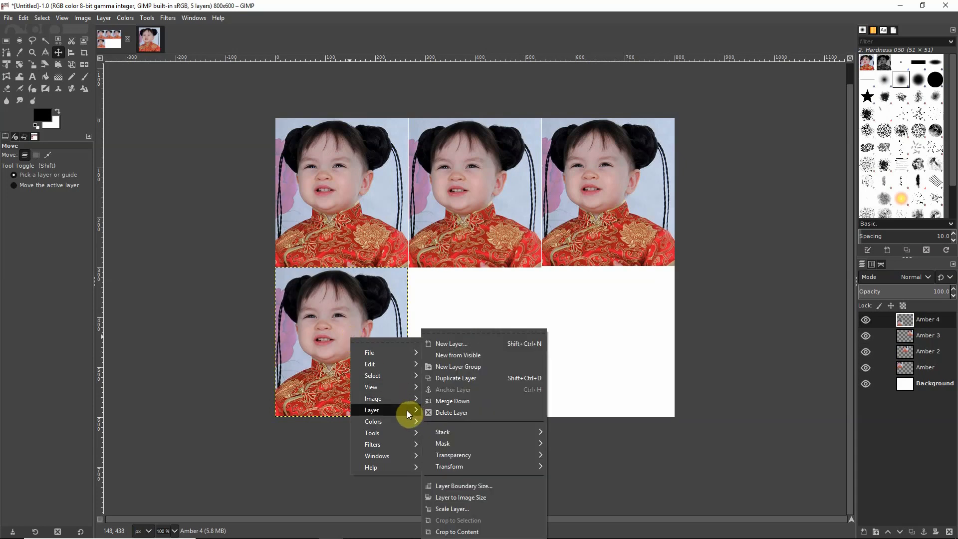
pyautogui.click(459, 378)
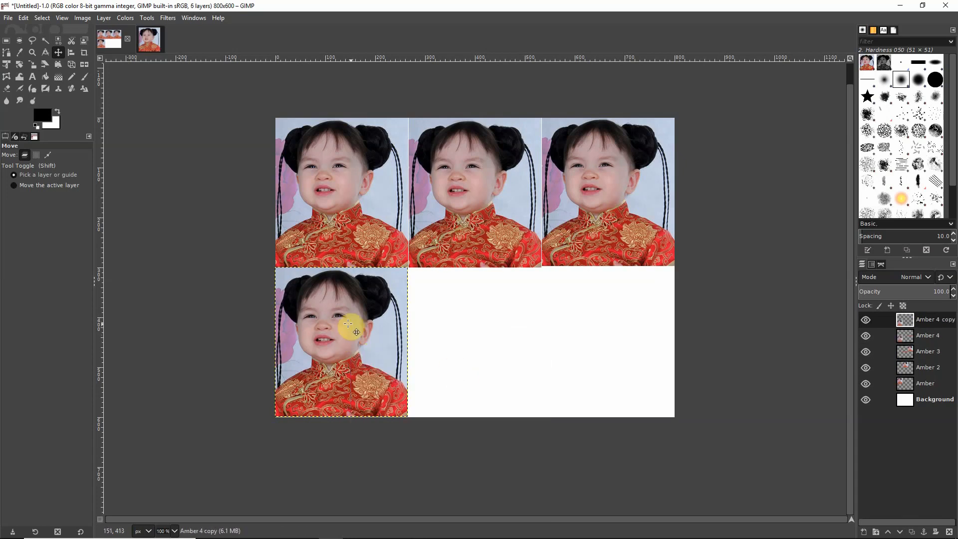
pyautogui.moveTo(362, 322); pyautogui.dragTo(481, 324)
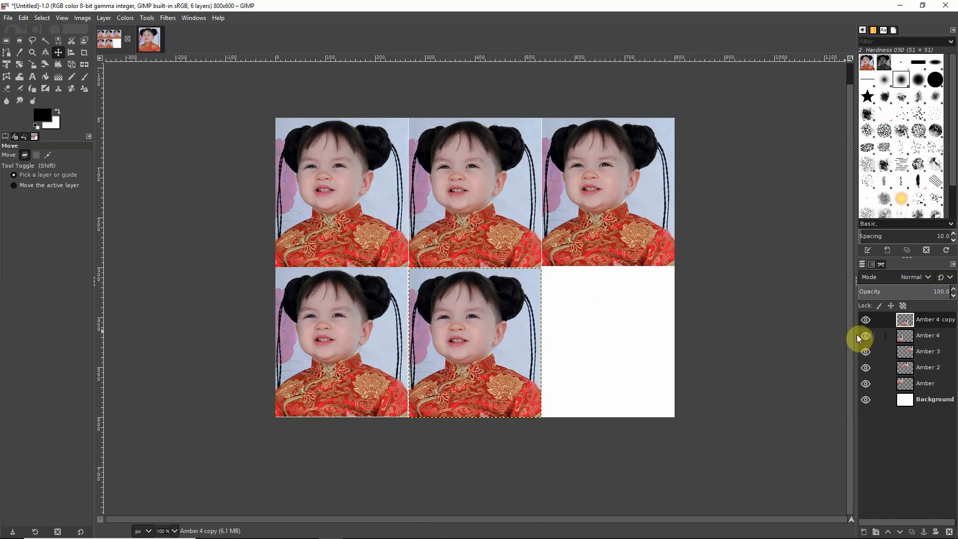
pyautogui.doubleClick(938, 322)
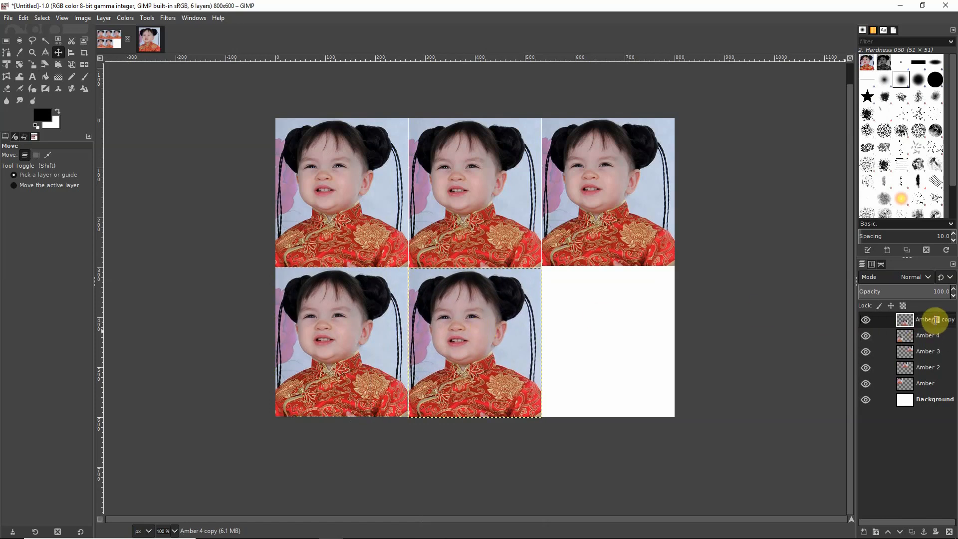
pyautogui.write('Amber')
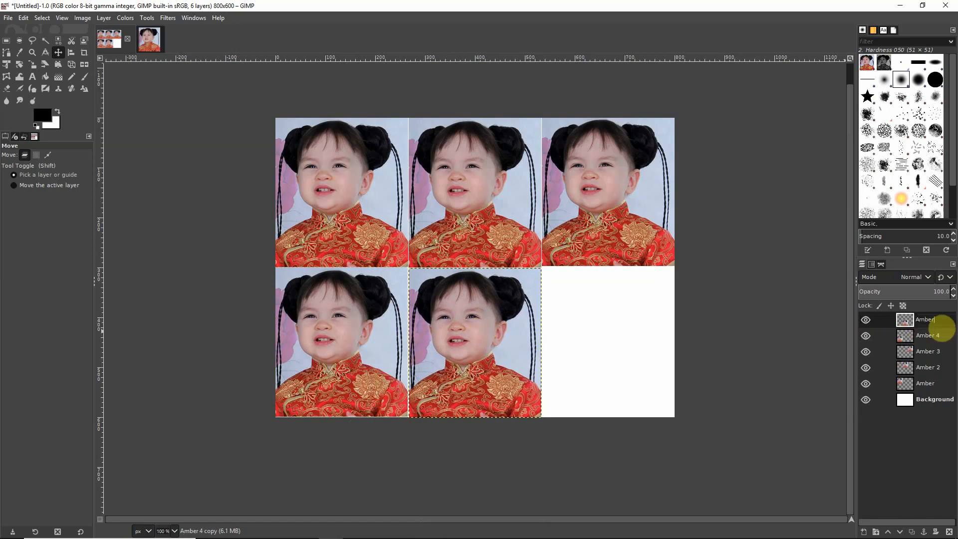
pyautogui.press('Return')
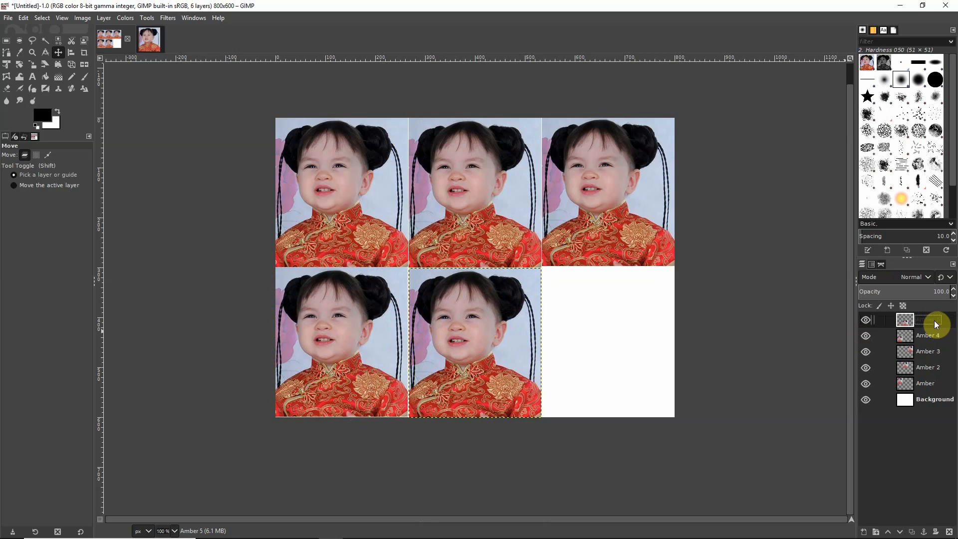
# - Duplicate Amber 5 into the bottom-right cell as layer Amber 6
pyautogui.rightClick(473, 320)
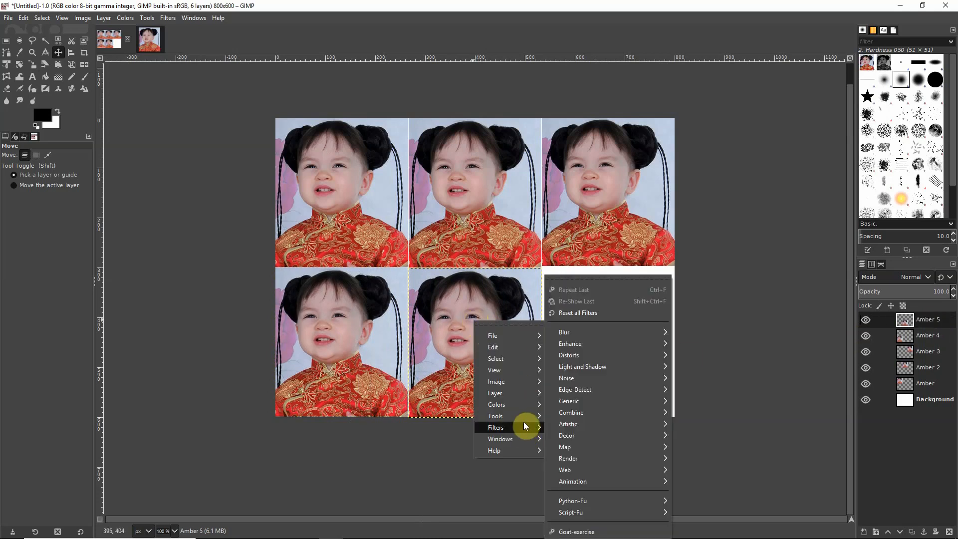
pyautogui.moveTo(527, 391)
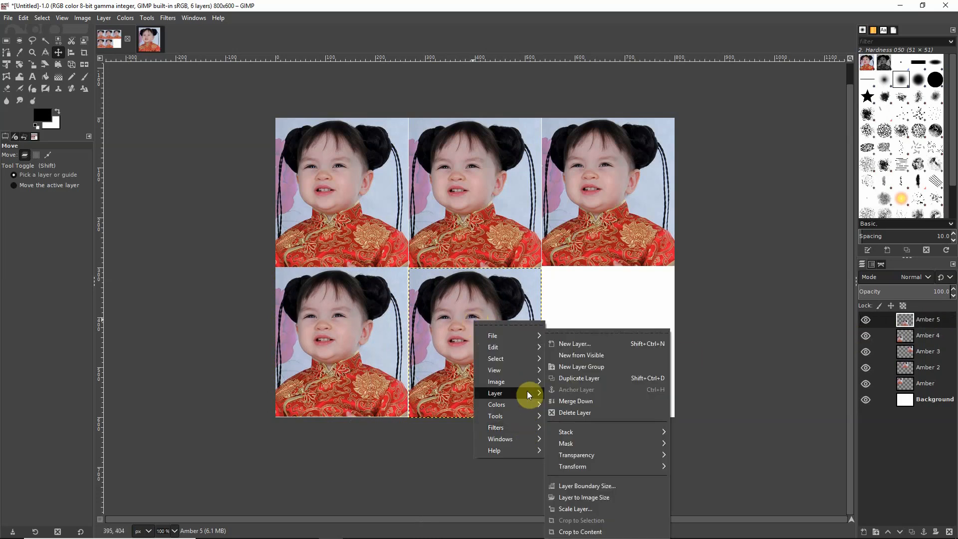
pyautogui.click(581, 378)
pyautogui.moveTo(488, 351); pyautogui.dragTo(620, 348)
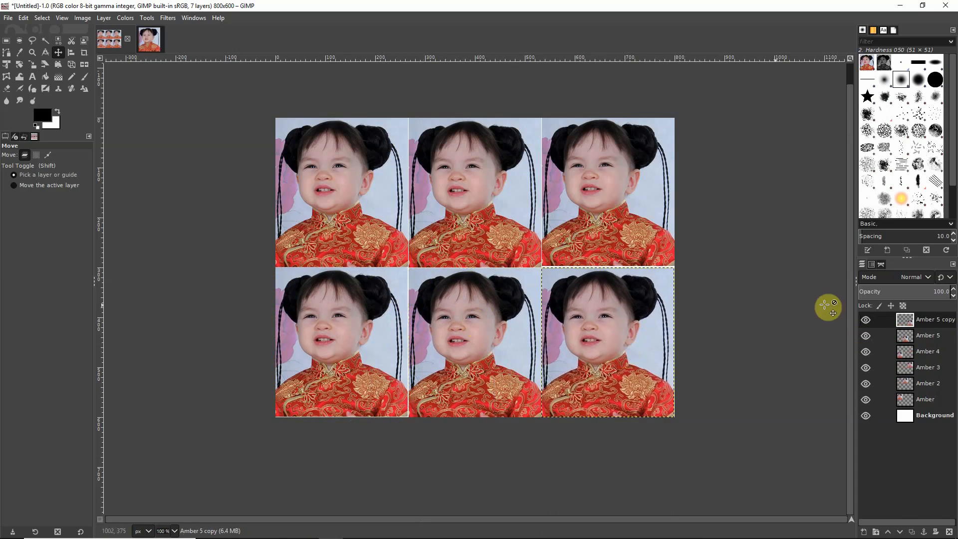
pyautogui.doubleClick(941, 319)
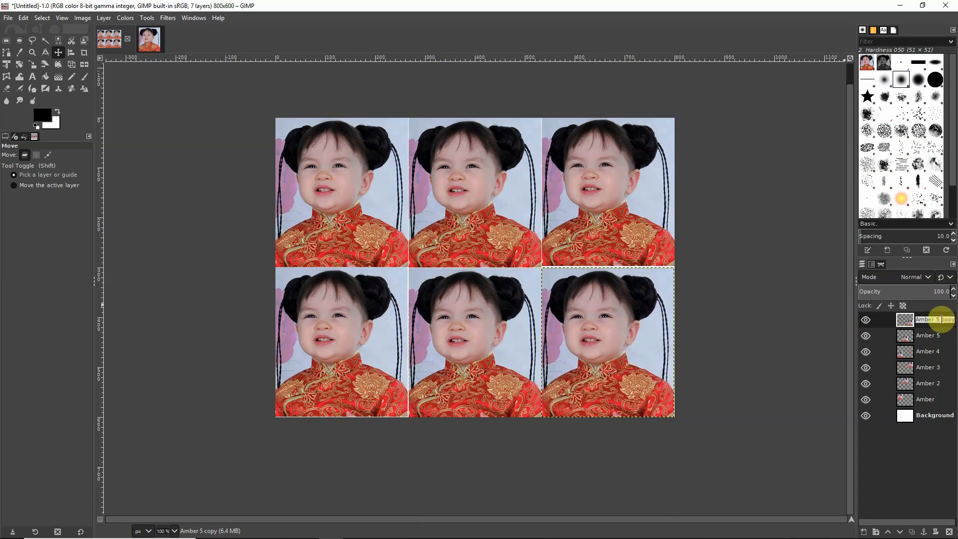
pyautogui.write('Amber 6')
pyautogui.press('Return')
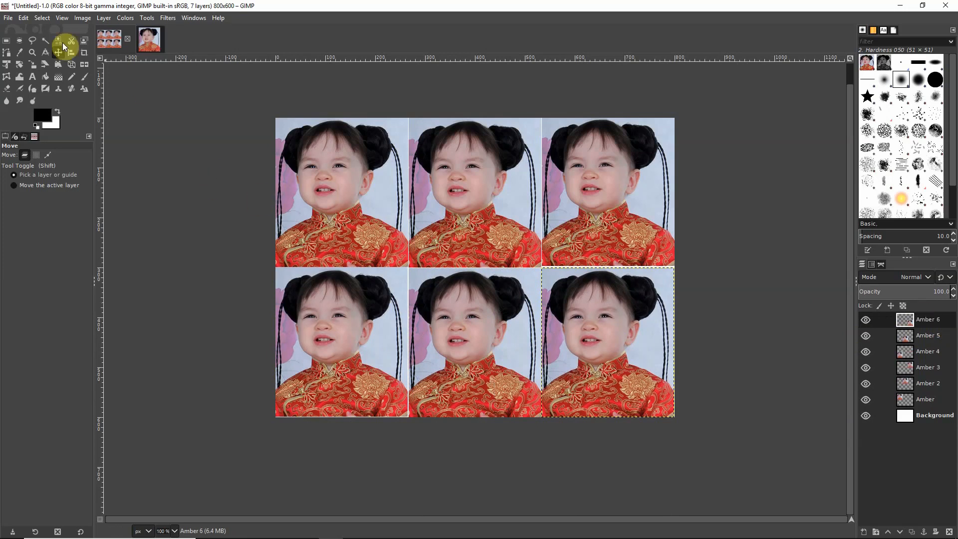
pyautogui.click(11, 20)
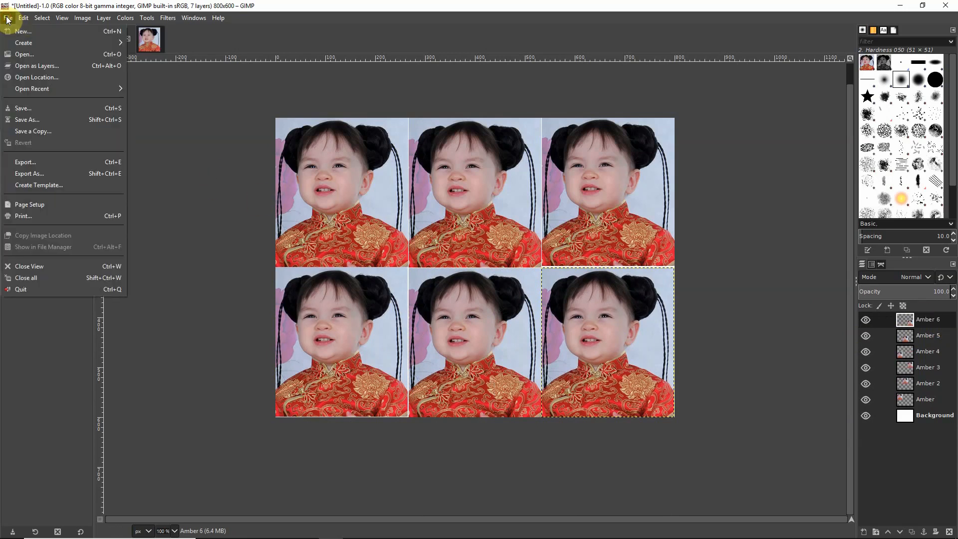
# - Save the seven-layer composition as Amber.xcf in the Documents folder
pyautogui.click(32, 105)
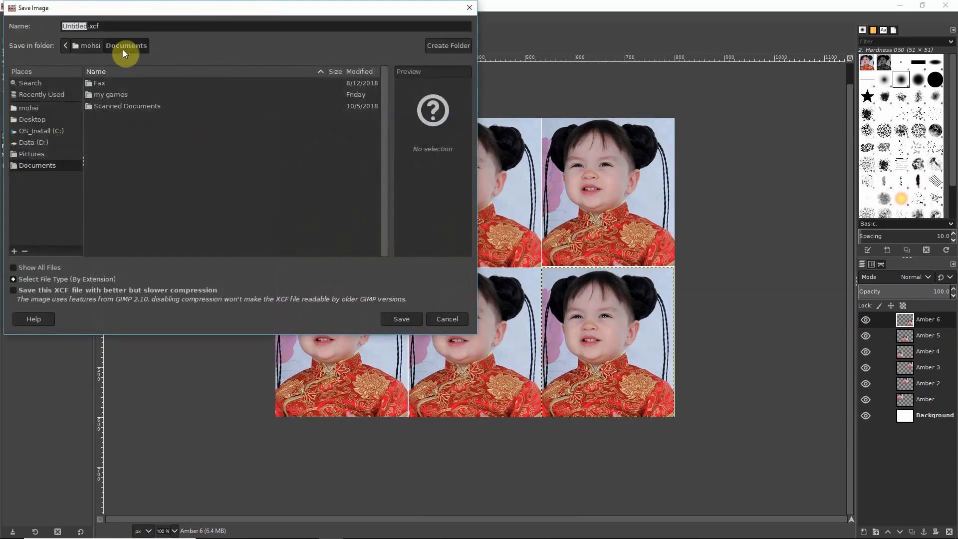
pyautogui.tripleClick(95, 25)
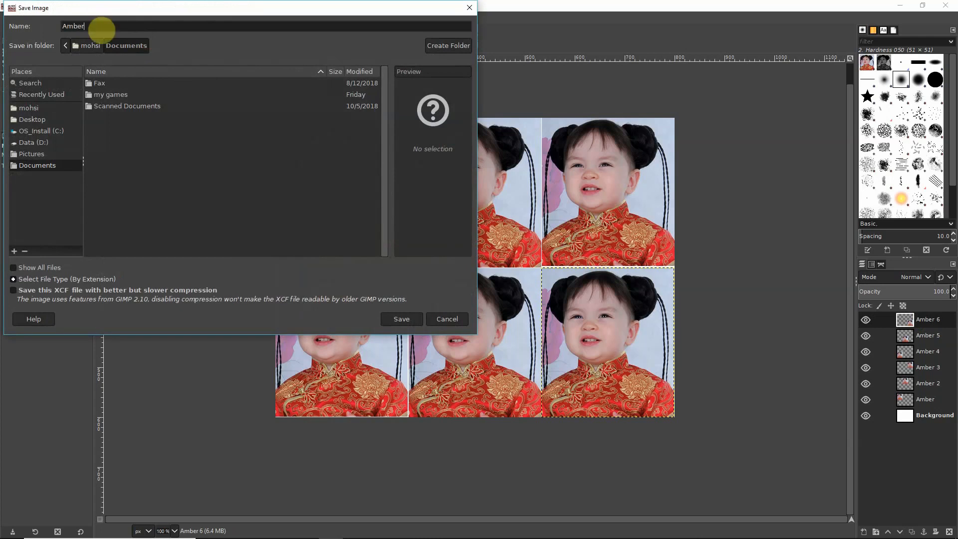
pyautogui.click(412, 319)
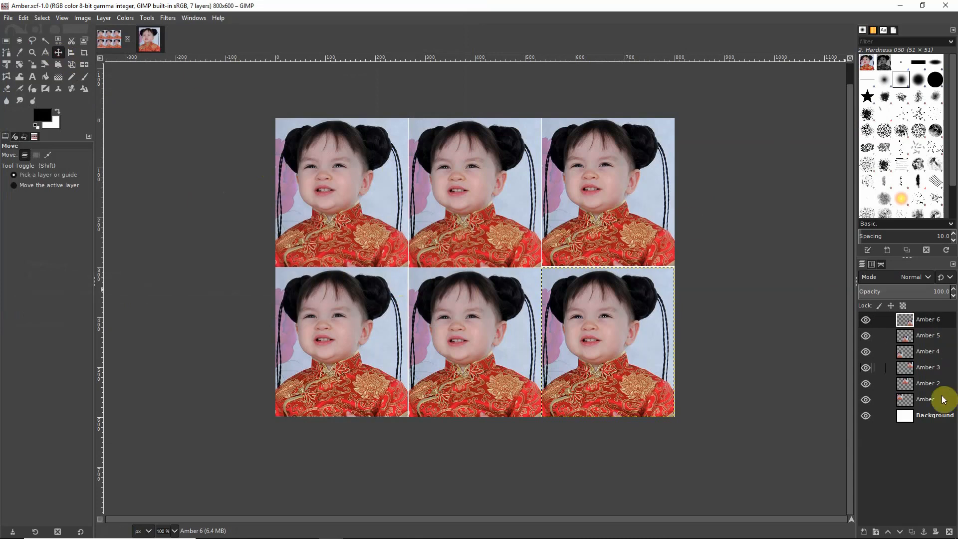
# - Apply the Emboss distort filter to the Amber 2 layer, then select Amber 3
pyautogui.doubleClick(927, 383)
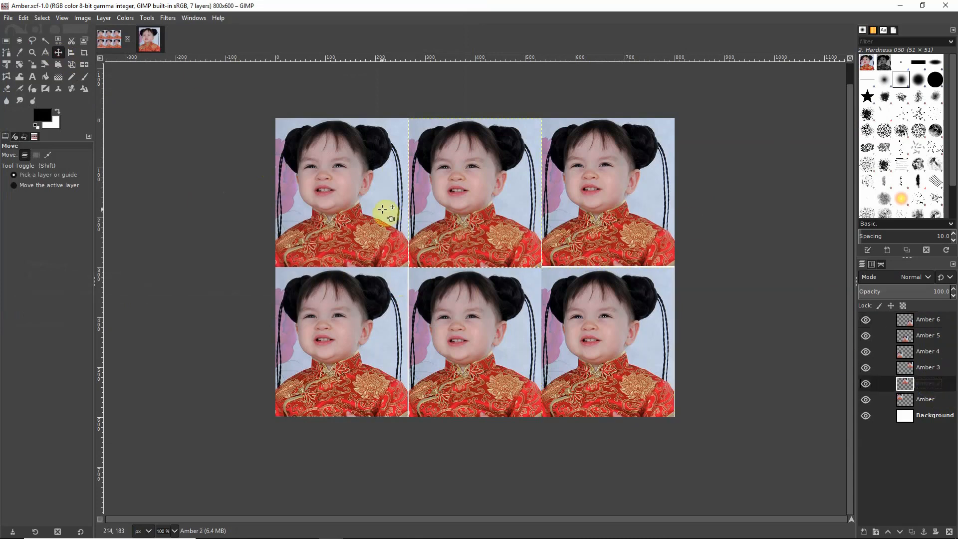
pyautogui.click(169, 20)
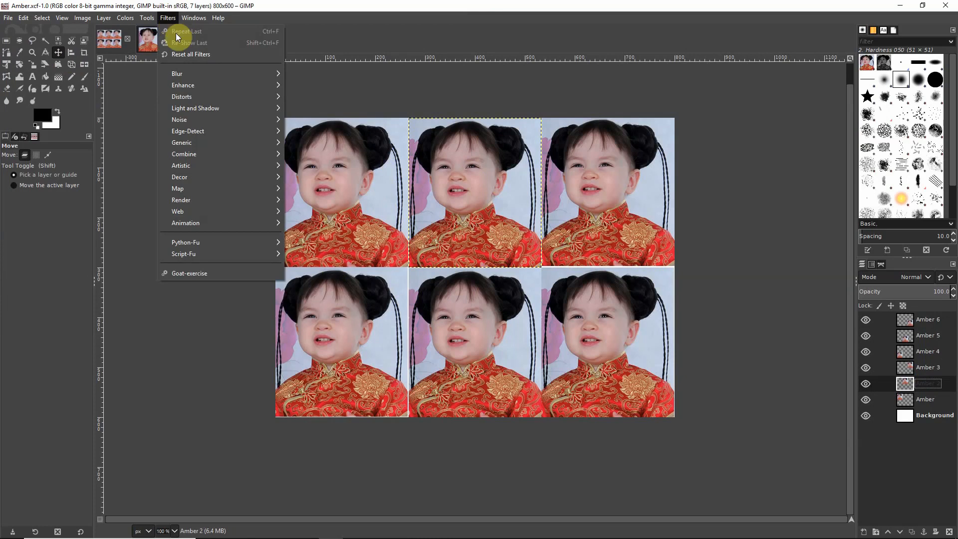
pyautogui.moveTo(192, 97)
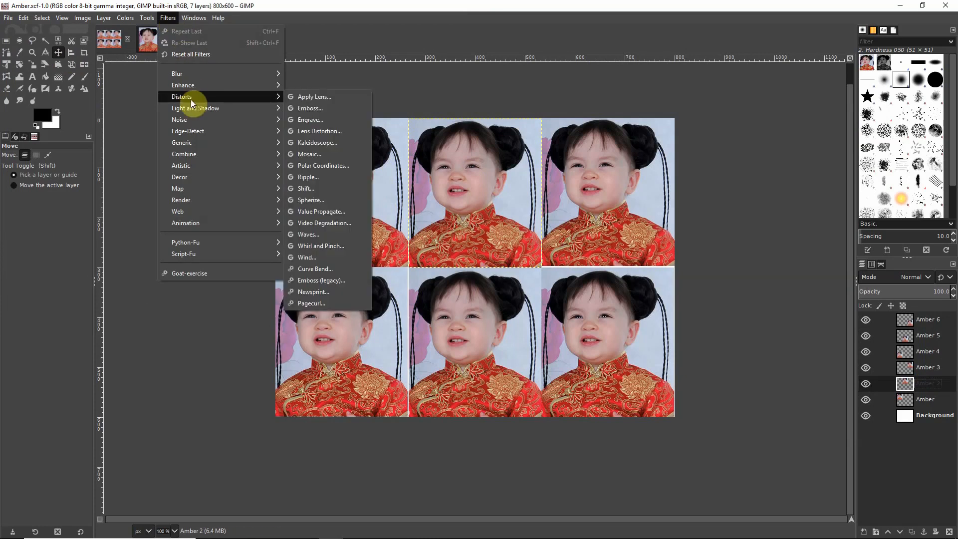
pyautogui.click(306, 108)
pyautogui.click(352, 220)
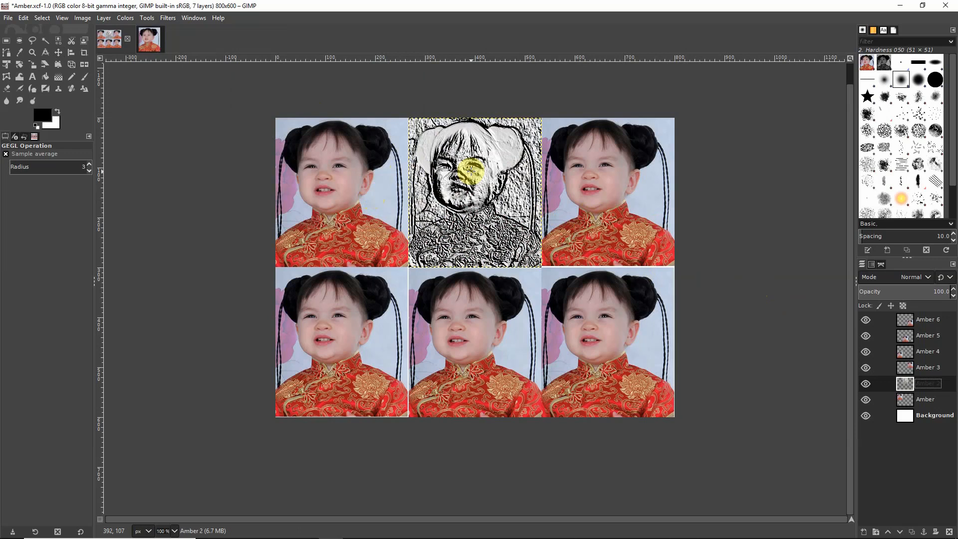
pyautogui.click(932, 369)
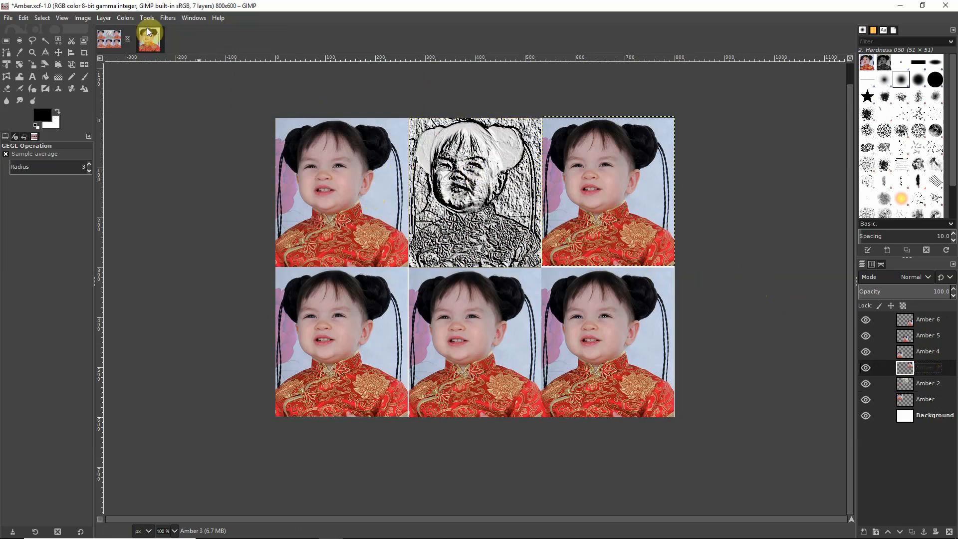
# - Apply a hexagonal Mosaic distortion to the Amber 3 portrait
pyautogui.click(167, 19)
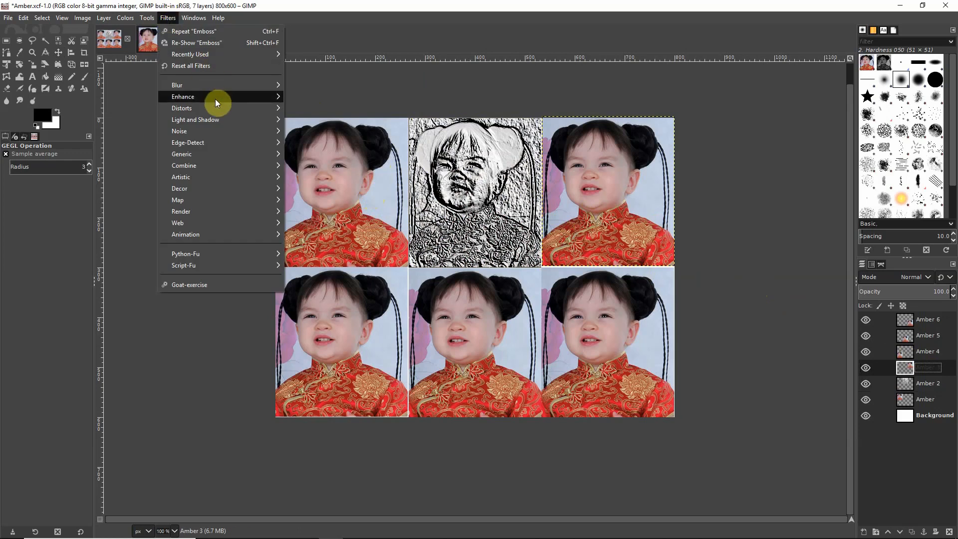
pyautogui.moveTo(240, 110)
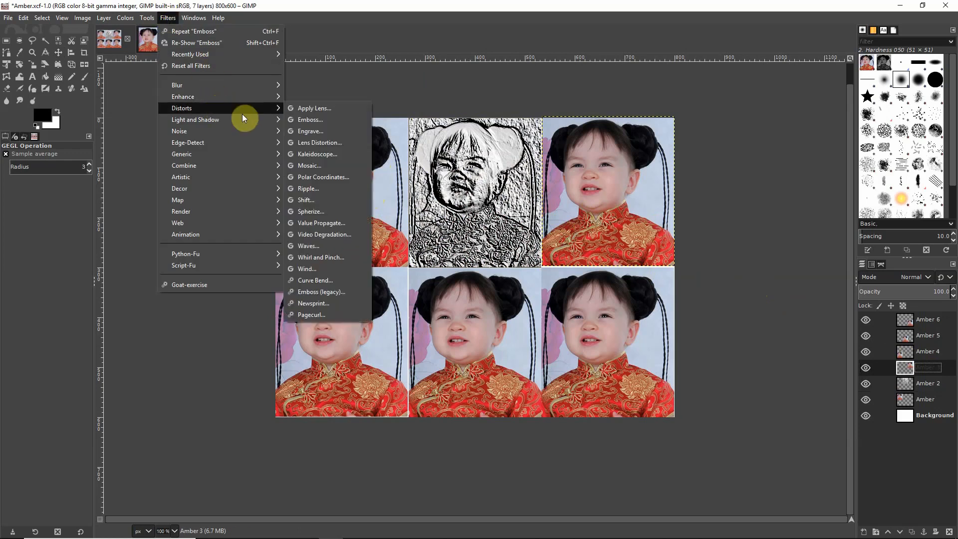
pyautogui.click(325, 168)
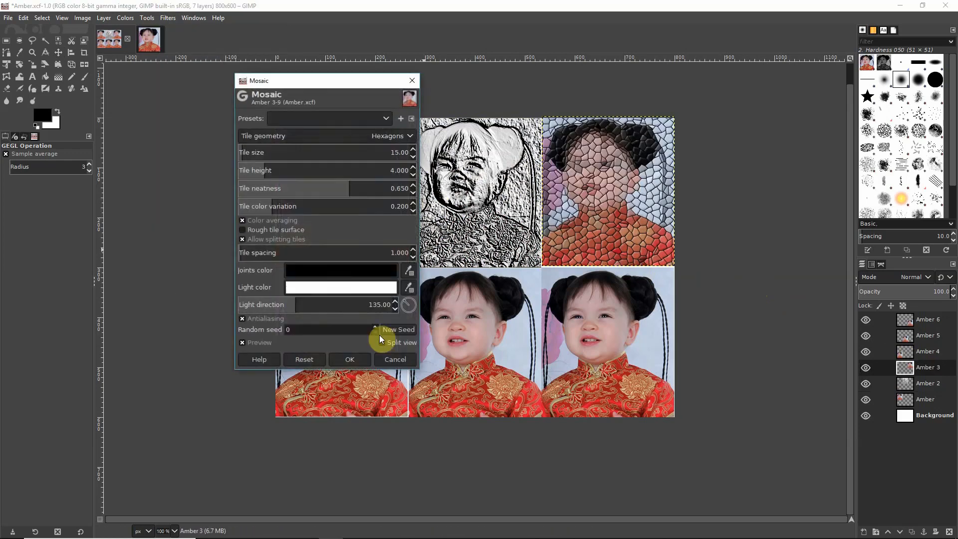
pyautogui.click(362, 358)
# - Apply a horizontal Shift distortion to Amber 4, then select the Amber 5 layer
pyautogui.click(926, 352)
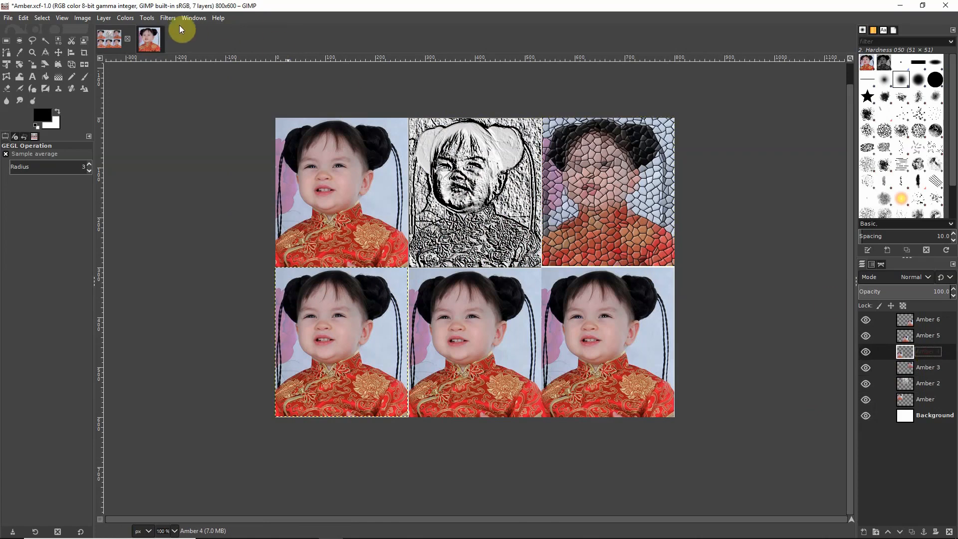
pyautogui.click(168, 18)
pyautogui.moveTo(204, 107)
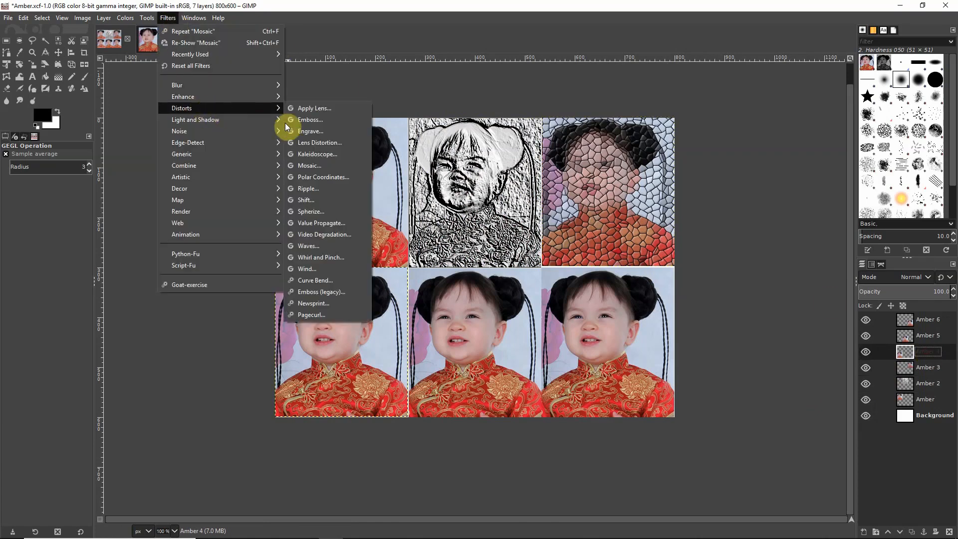
pyautogui.click(329, 199)
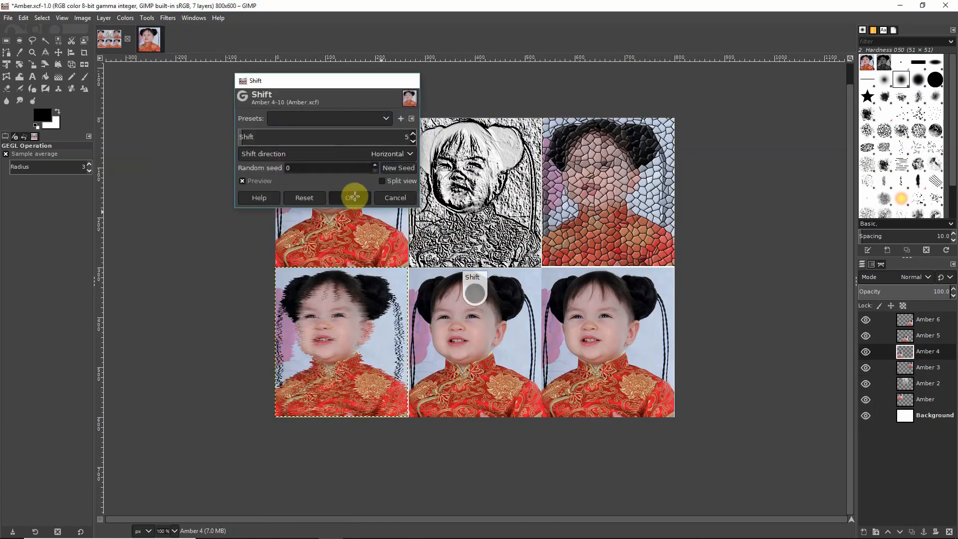
pyautogui.click(349, 196)
pyautogui.doubleClick(928, 350)
pyautogui.doubleClick(929, 338)
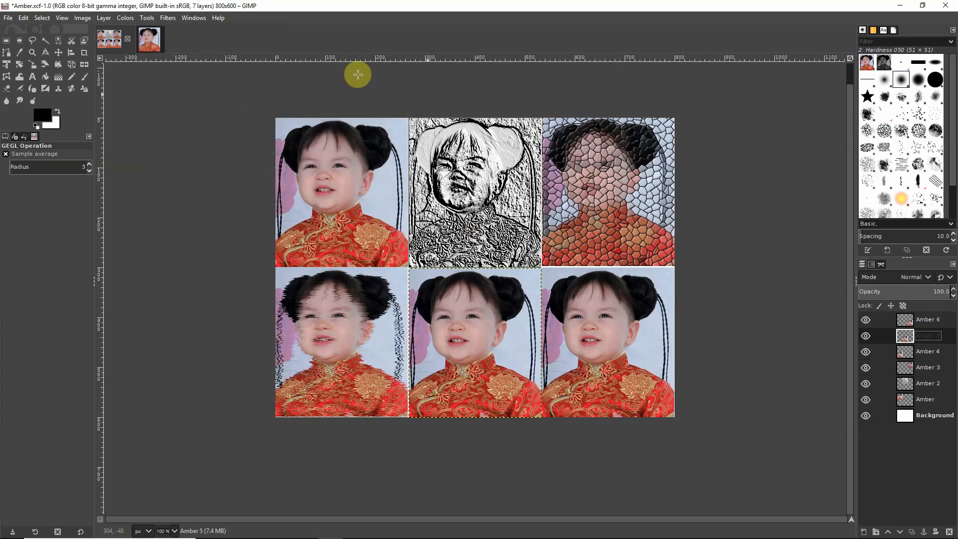
# - Try a Curve Bend distortion, accepting its default settings
pyautogui.click(153, 18)
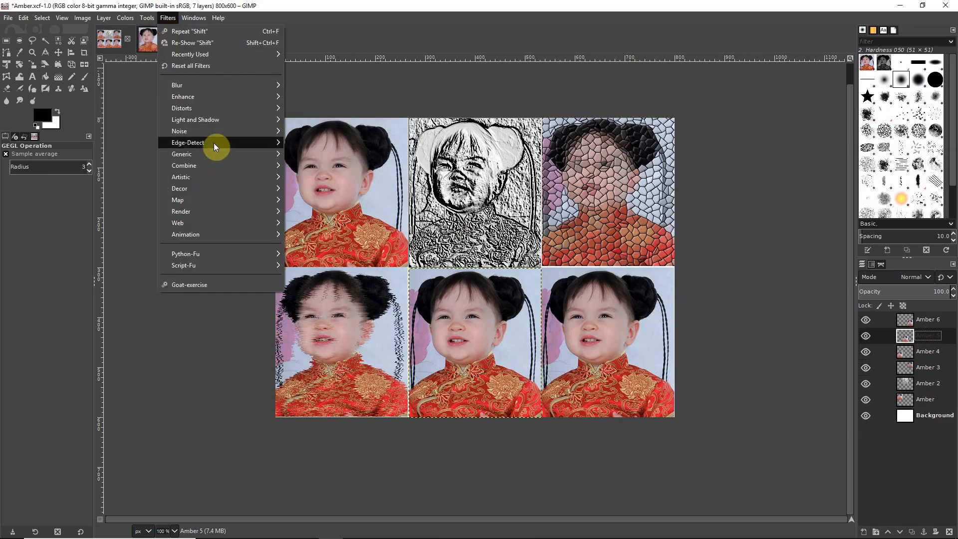
pyautogui.moveTo(215, 107)
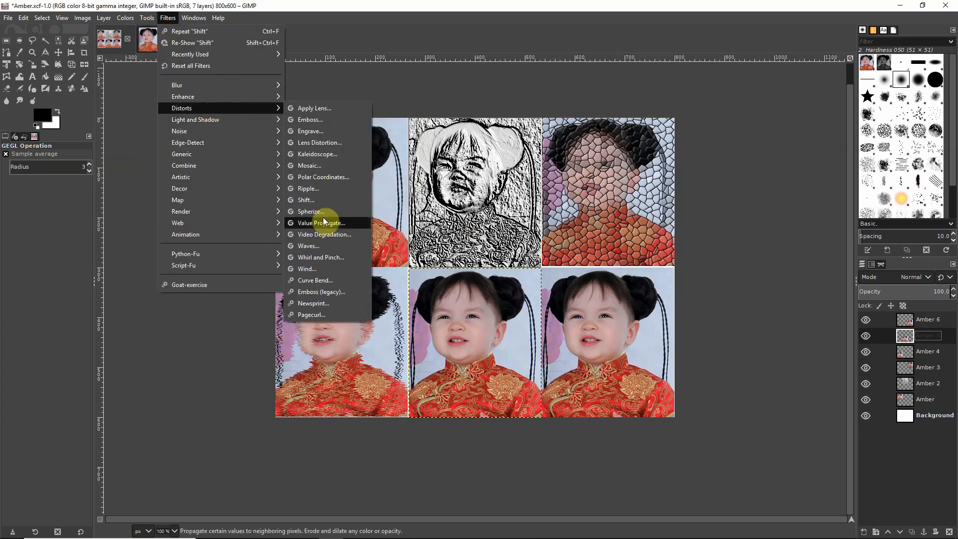
pyautogui.click(321, 277)
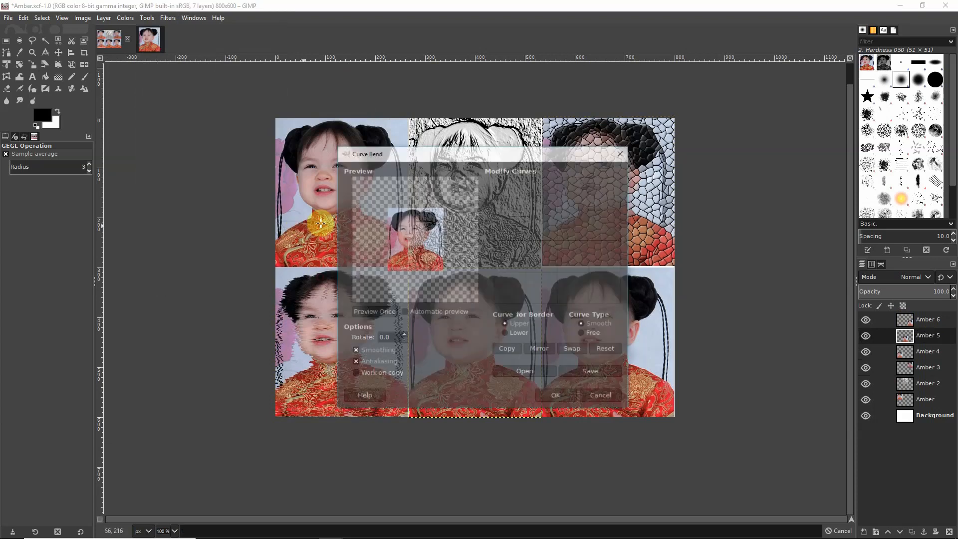
pyautogui.click(553, 394)
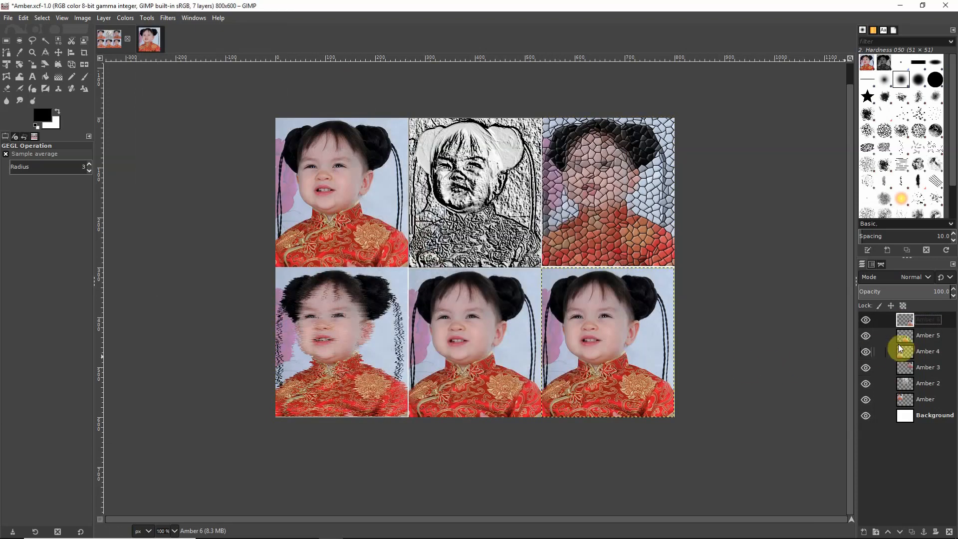
# - Apply a Ripple distortion (amplitude 25, period 200) to the Amber 5 layer
pyautogui.click(924, 338)
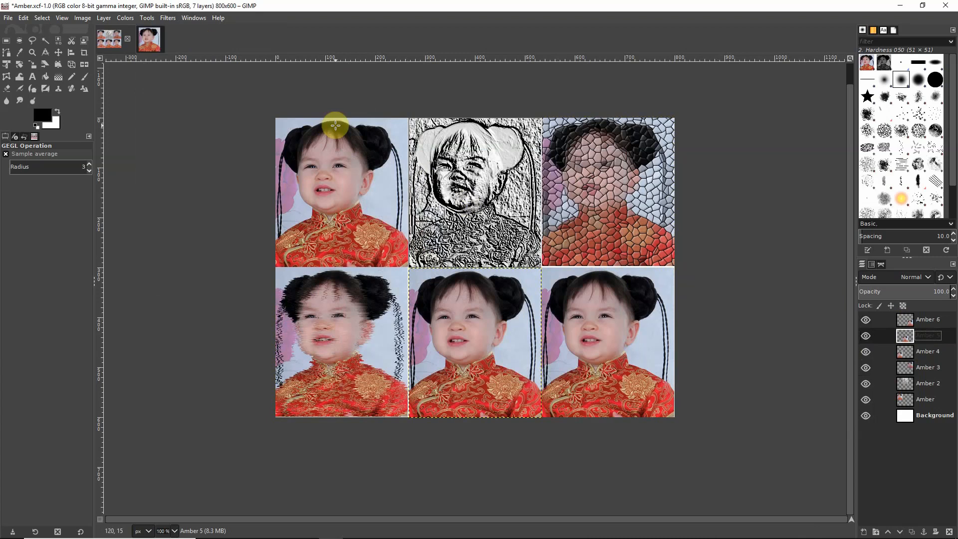
pyautogui.click(176, 19)
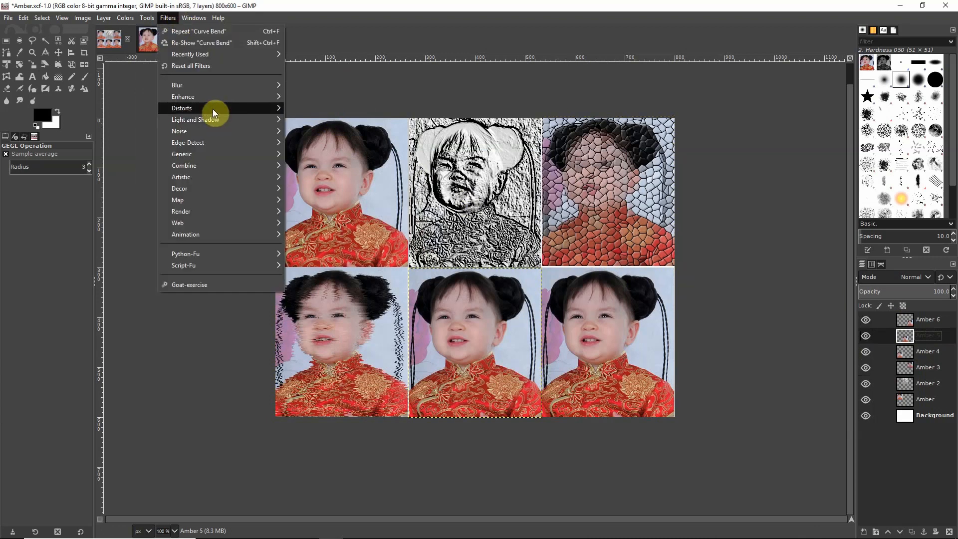
pyautogui.moveTo(252, 110)
pyautogui.click(321, 187)
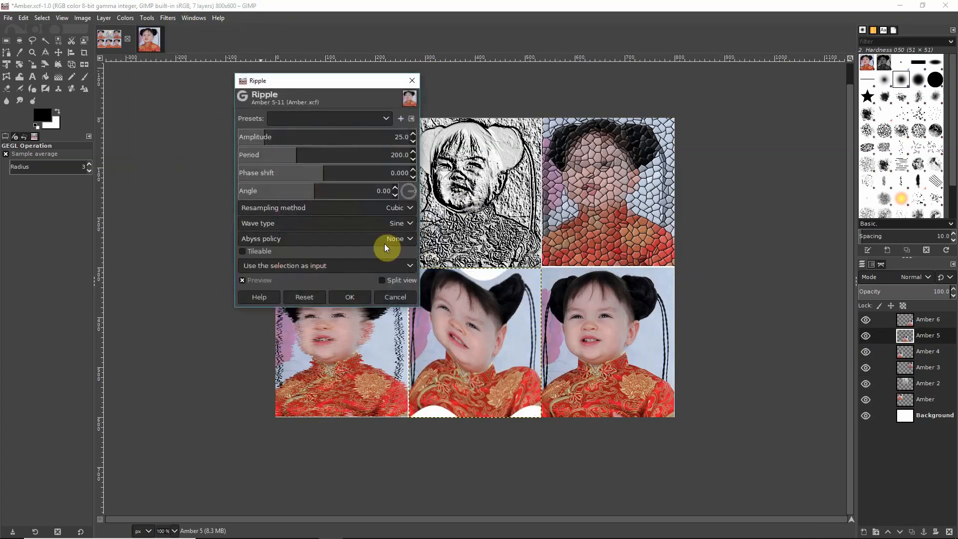
pyautogui.click(352, 298)
pyautogui.doubleClick(929, 320)
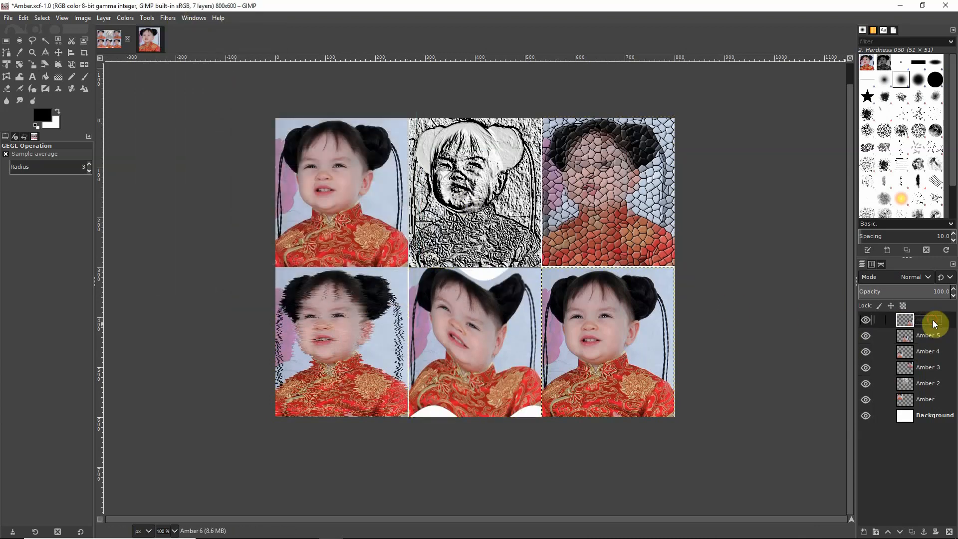
pyautogui.click(165, 19)
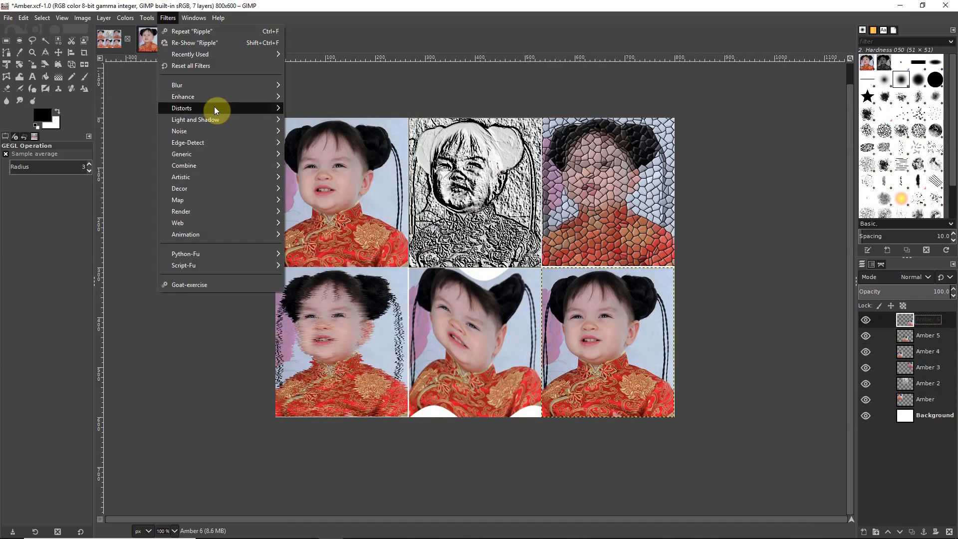
# - Apply a Lens Distortion to Amber 6 with its default settings
pyautogui.moveTo(214, 108)
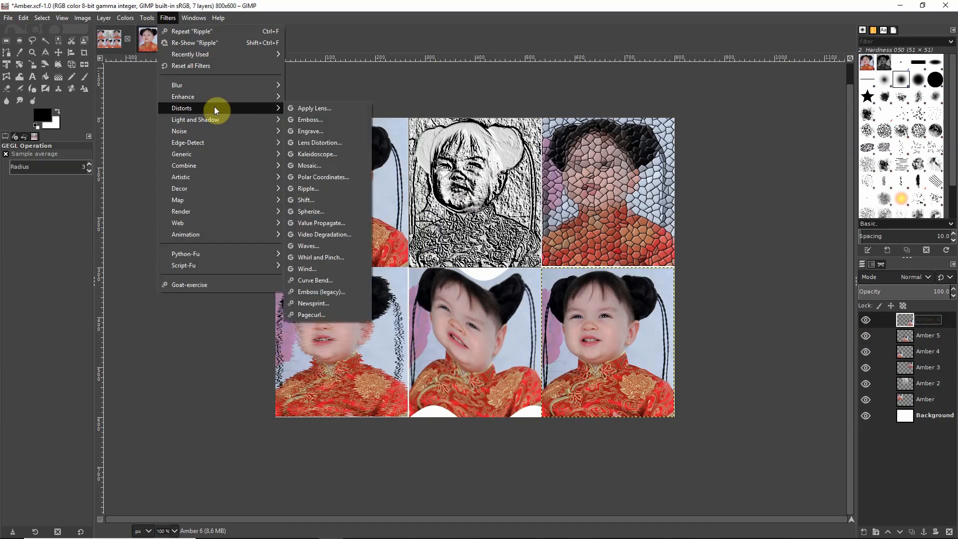
pyautogui.click(331, 145)
pyautogui.click(349, 289)
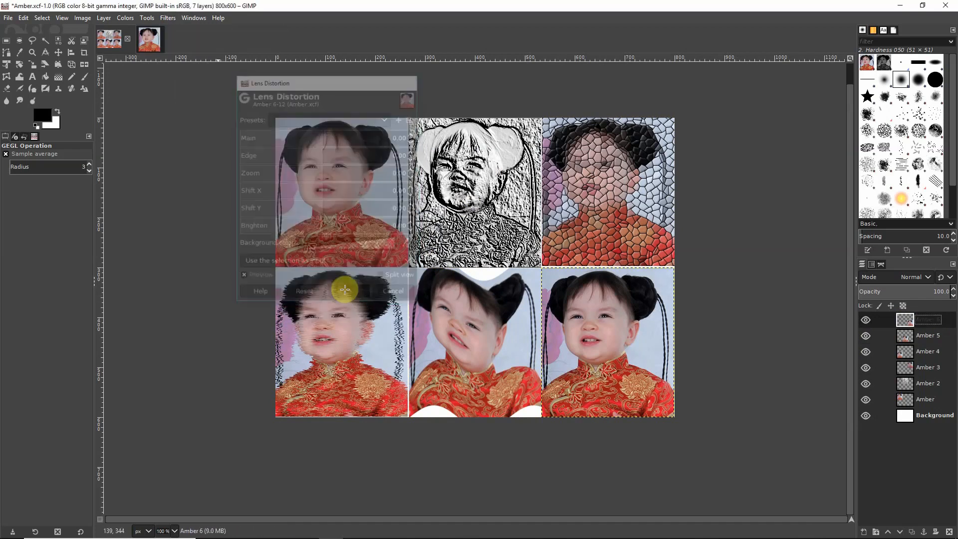
# - Give the Amber 6 portrait a black-and-white Engrave effect with height 10
pyautogui.click(159, 18)
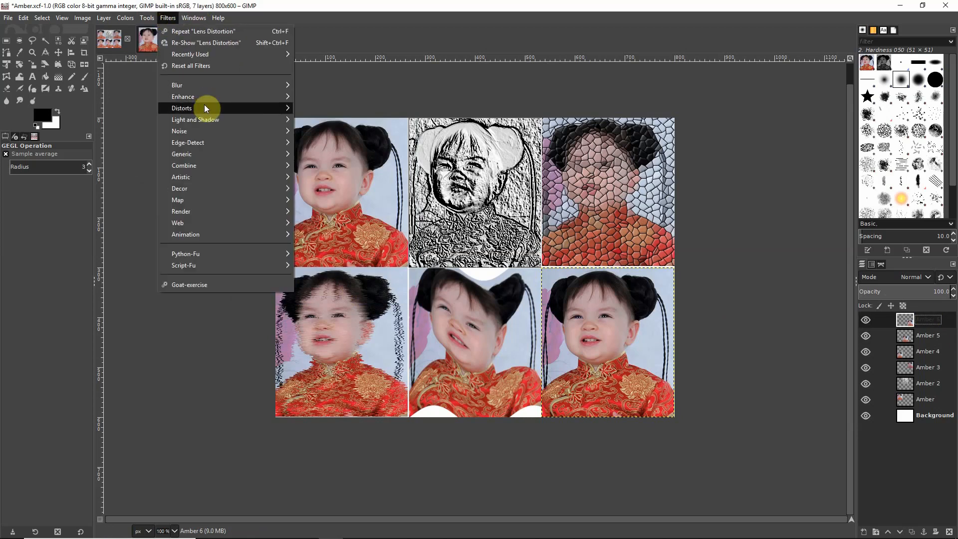
pyautogui.moveTo(204, 105)
pyautogui.click(333, 131)
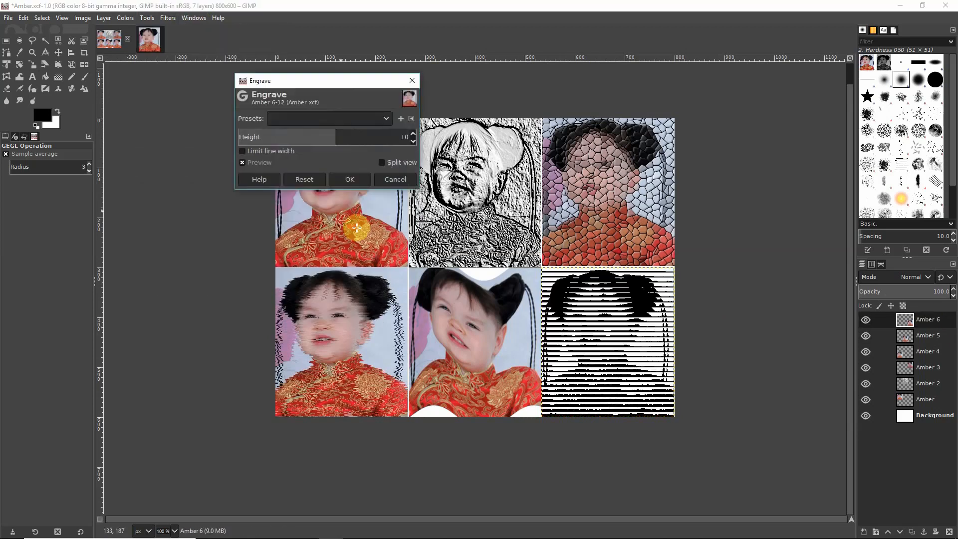
pyautogui.click(341, 179)
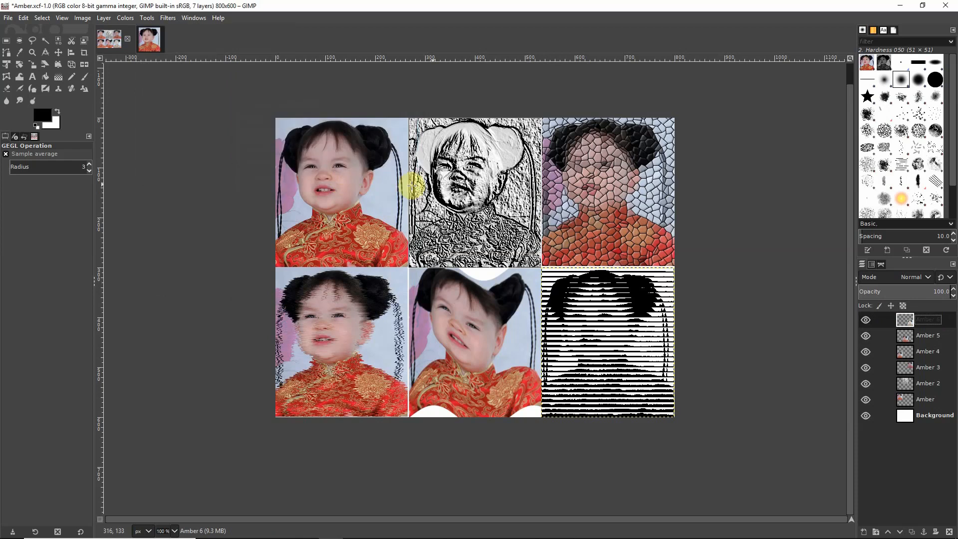
# - Re-save Amber.xcf, then export the grid as Amber.png to Documents with default PNG options
pyautogui.click(9, 18)
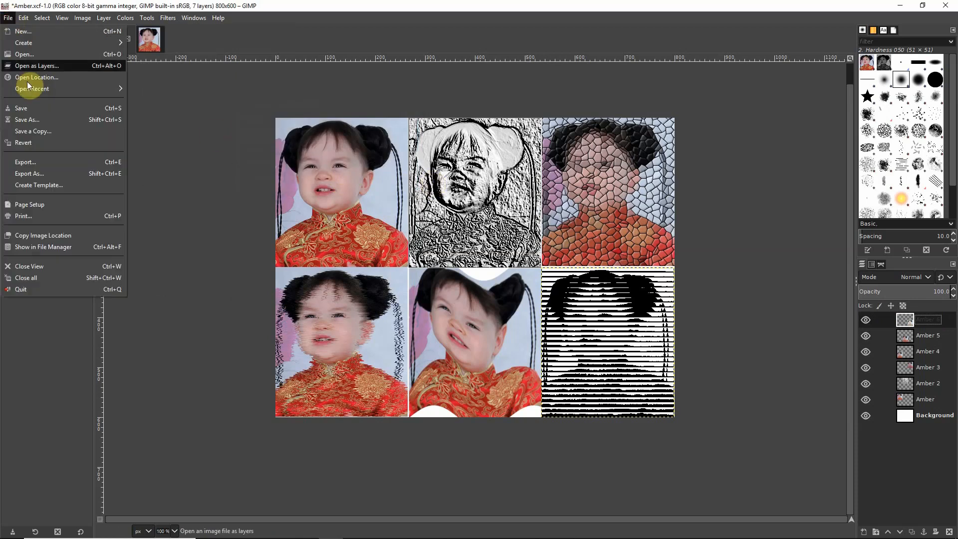
pyautogui.click(37, 112)
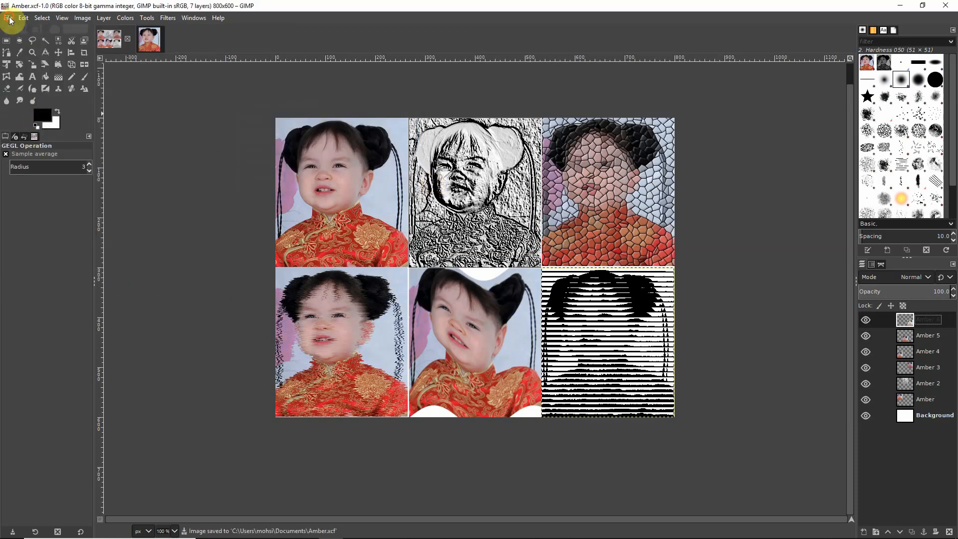
pyautogui.click(9, 18)
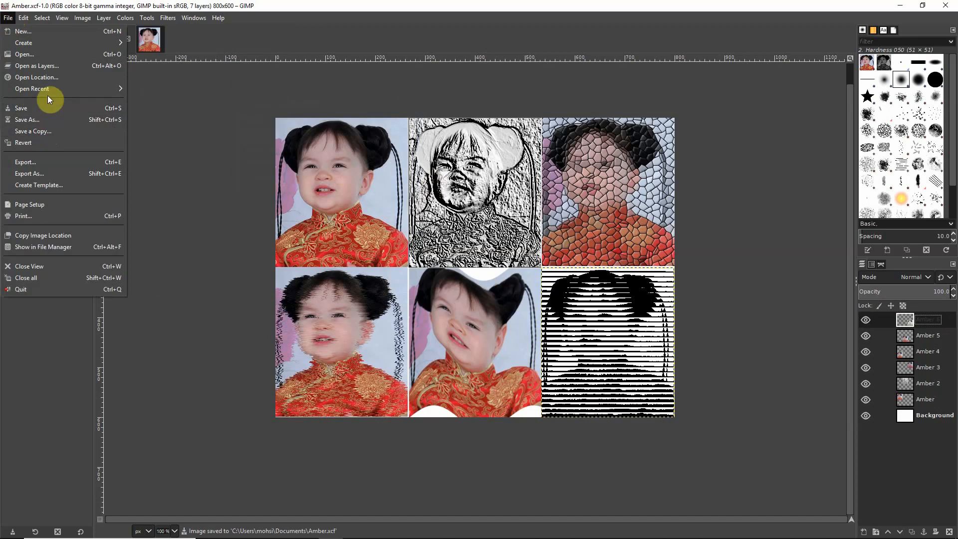
pyautogui.click(64, 172)
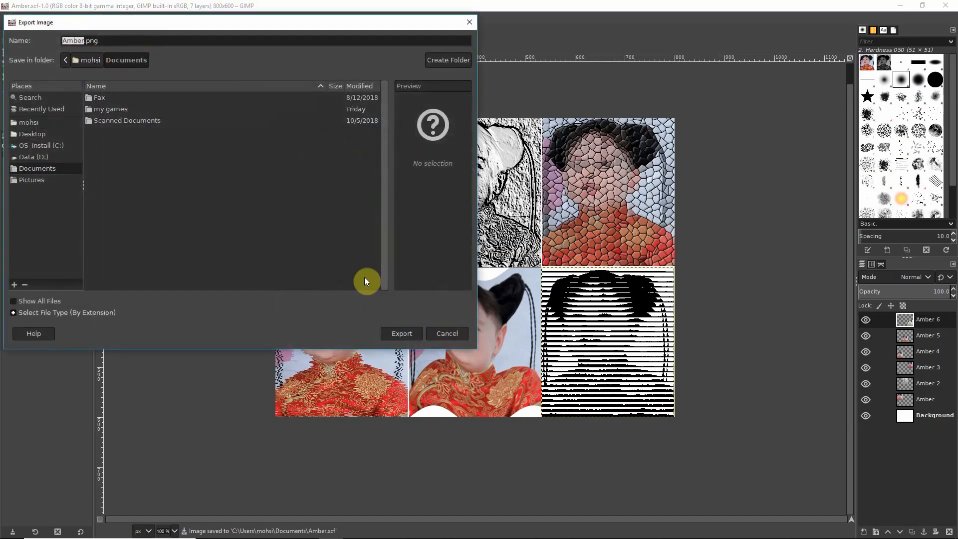
pyautogui.click(407, 334)
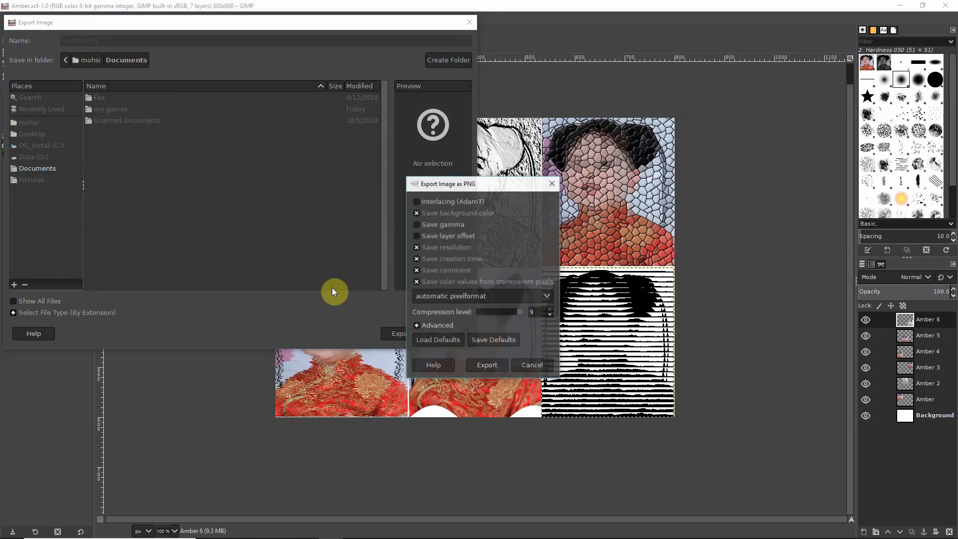
pyautogui.click(491, 367)
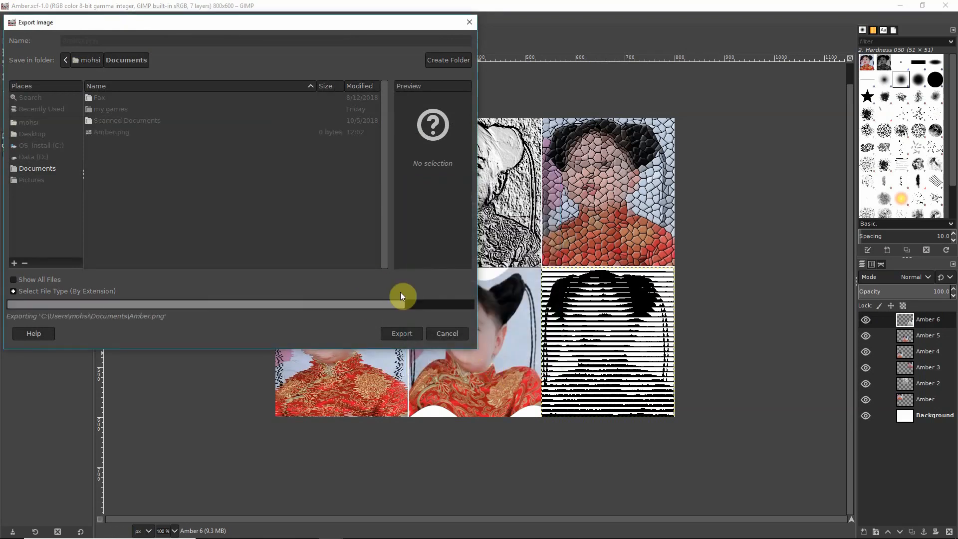